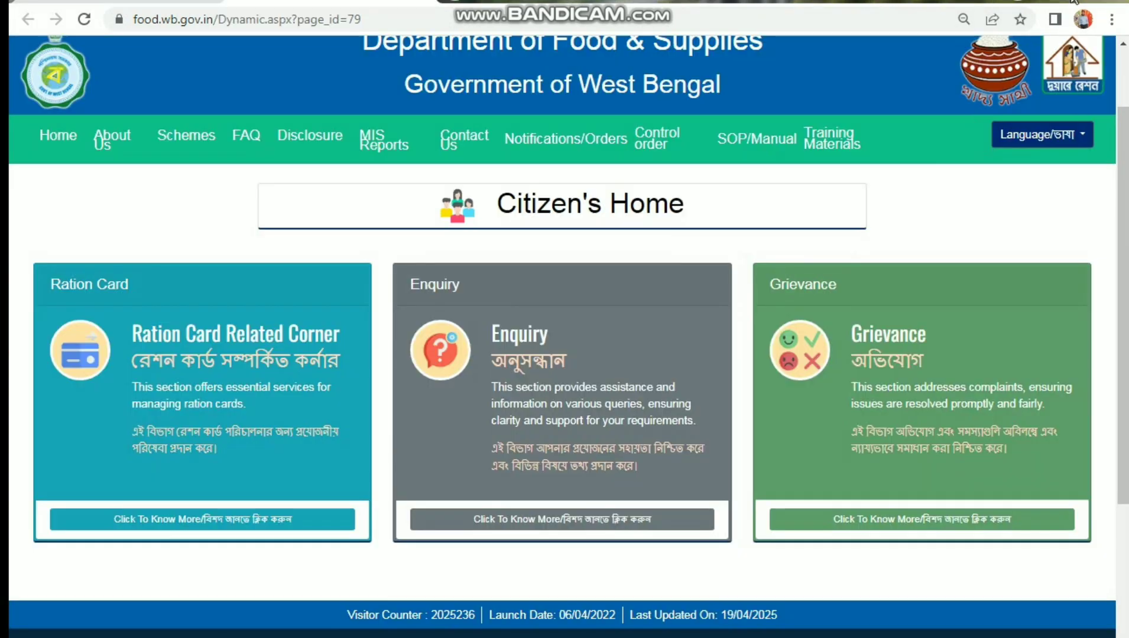
Open the Ration Card Related Corner.
left_click(1074, 2)
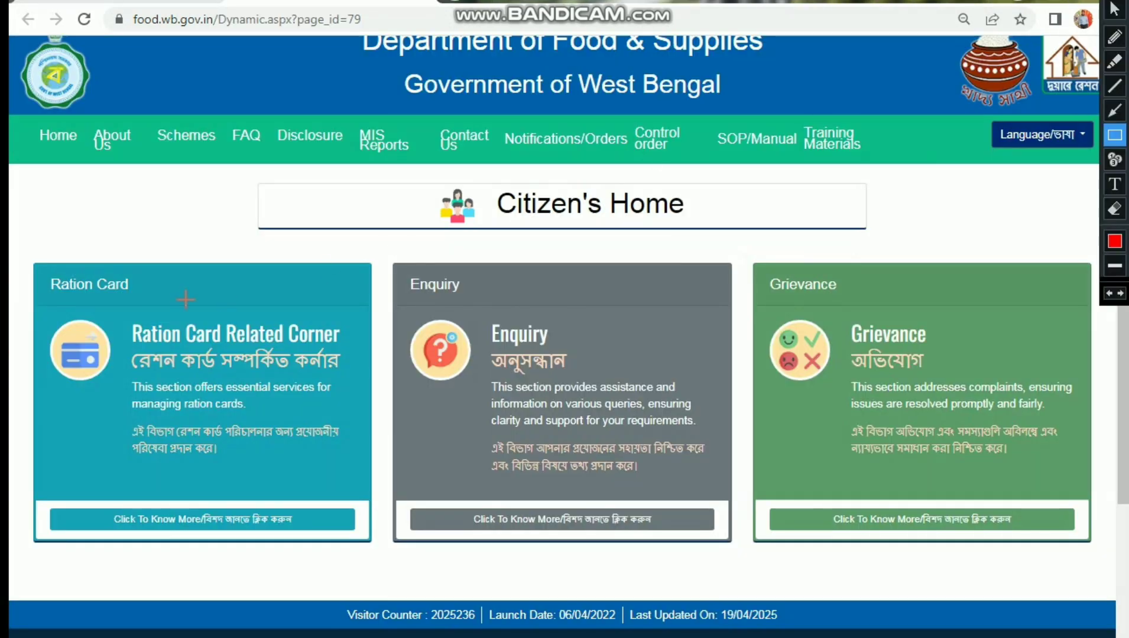
mouse_move(29, 259)
left_mouse_down()
mouse_move(292, 428)
mouse_move(361, 501)
mouse_move(361, 543)
left_mouse_up()
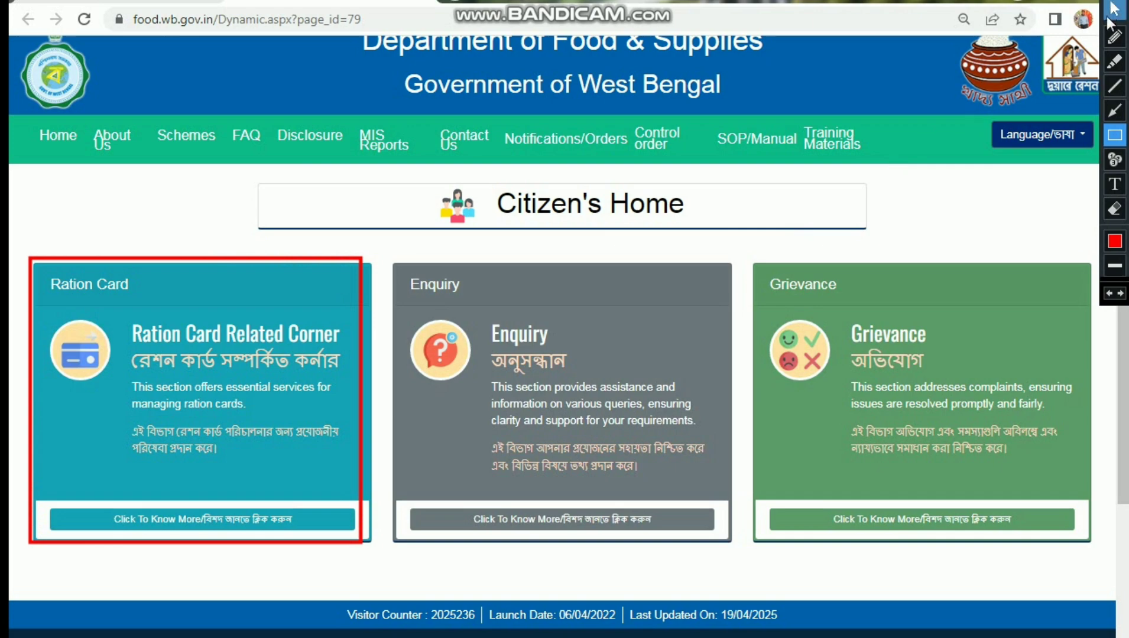
left_click(1122, 1)
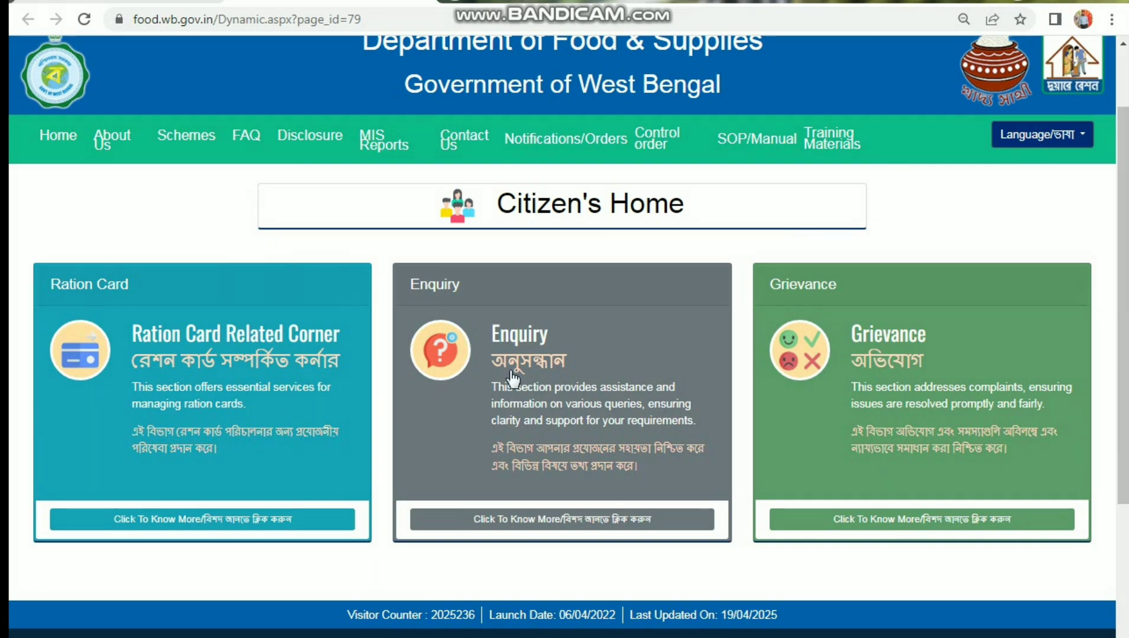
left_click(244, 523)
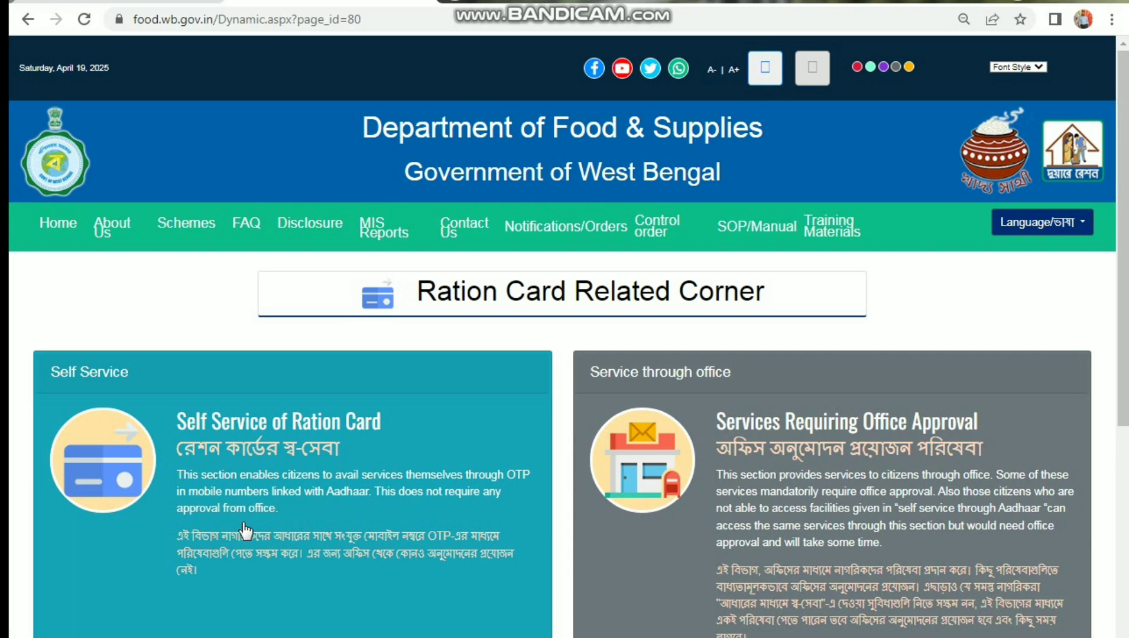
scroll(244, 531, "down", 2)
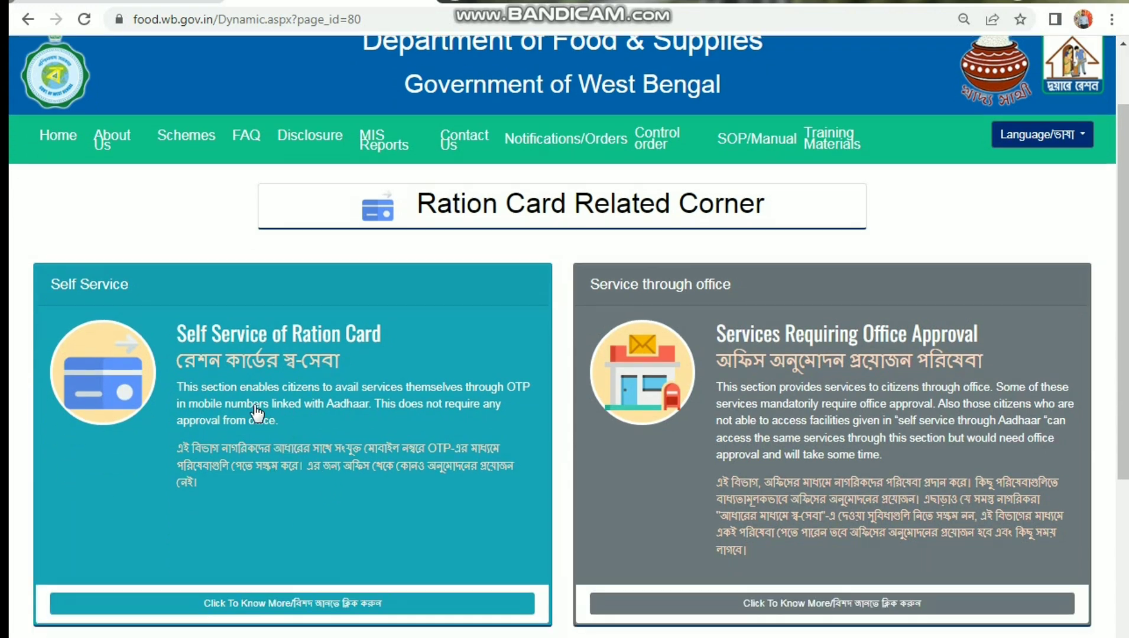
scroll(255, 414, "down", 2)
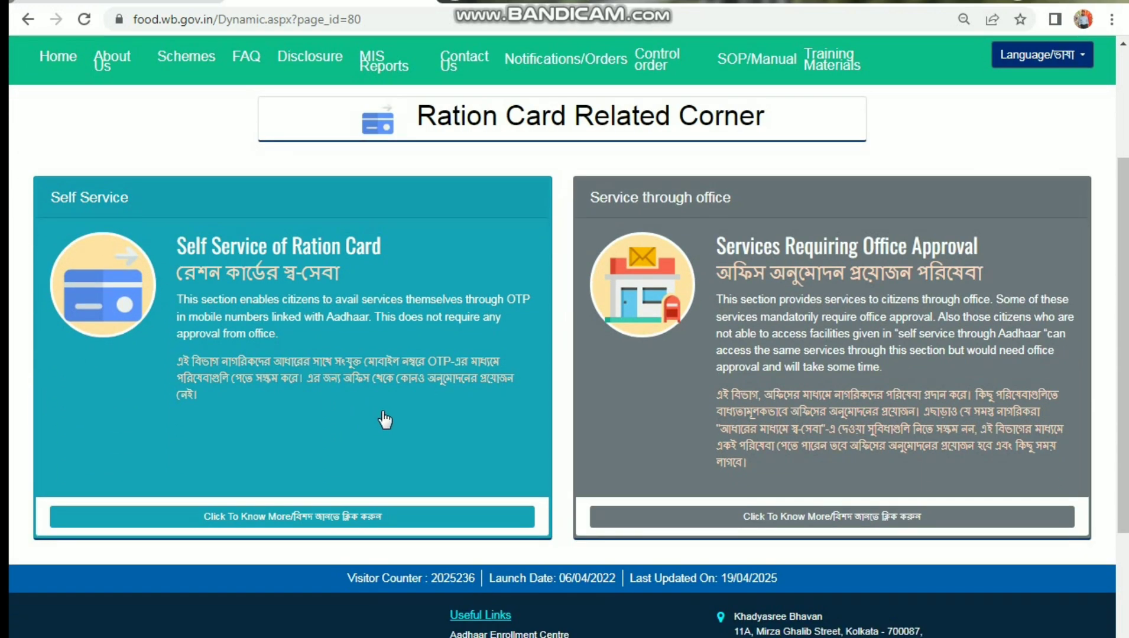
Open the services requiring office approval and start the Apply Online application.
left_click(1082, 0)
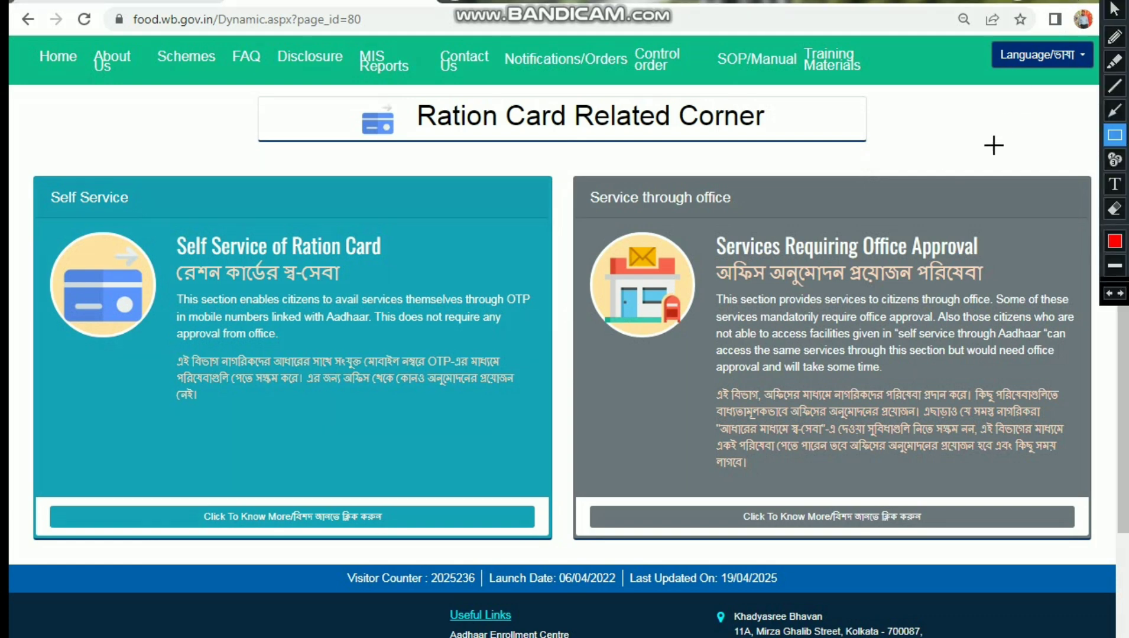
left_click_drag(580, 172, 1063, 543)
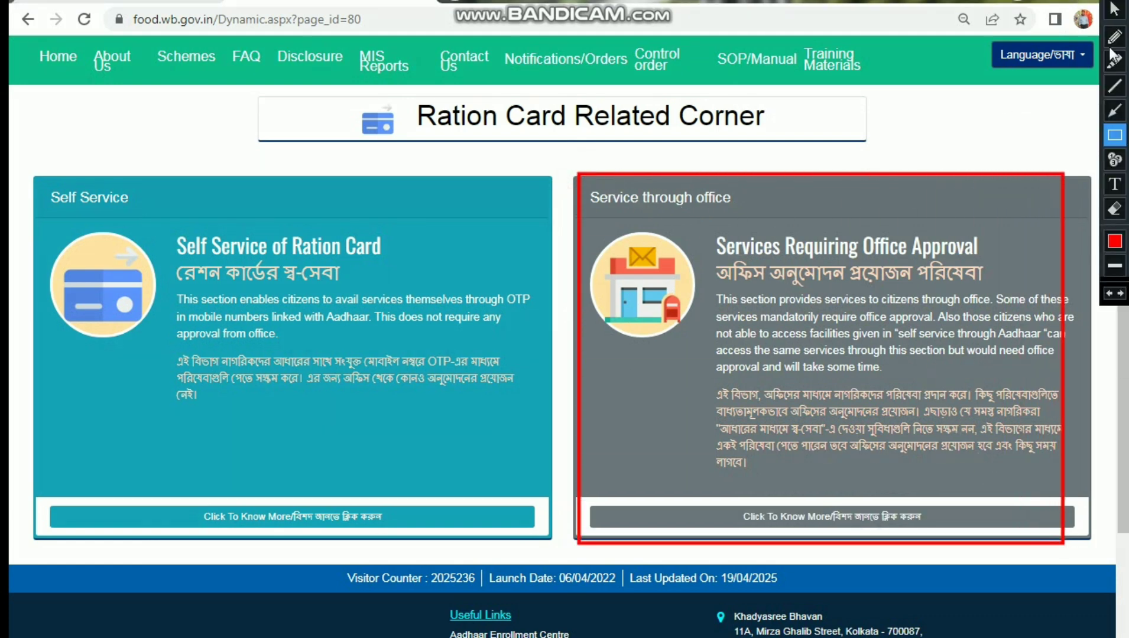
left_click(1113, 1)
left_click(782, 516)
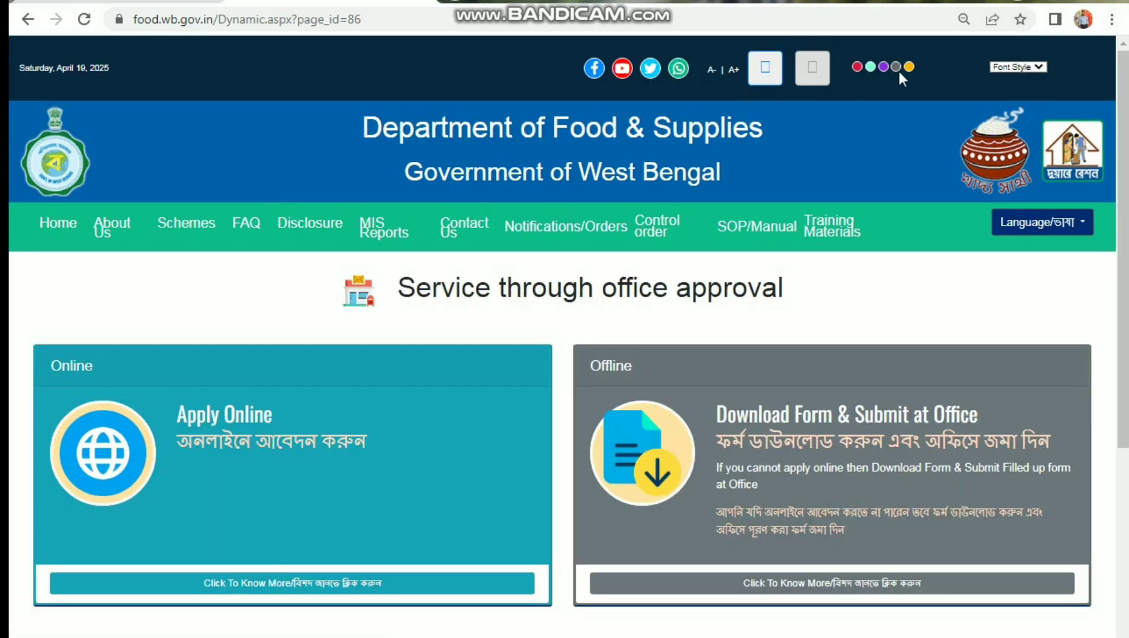
left_click(1089, 1)
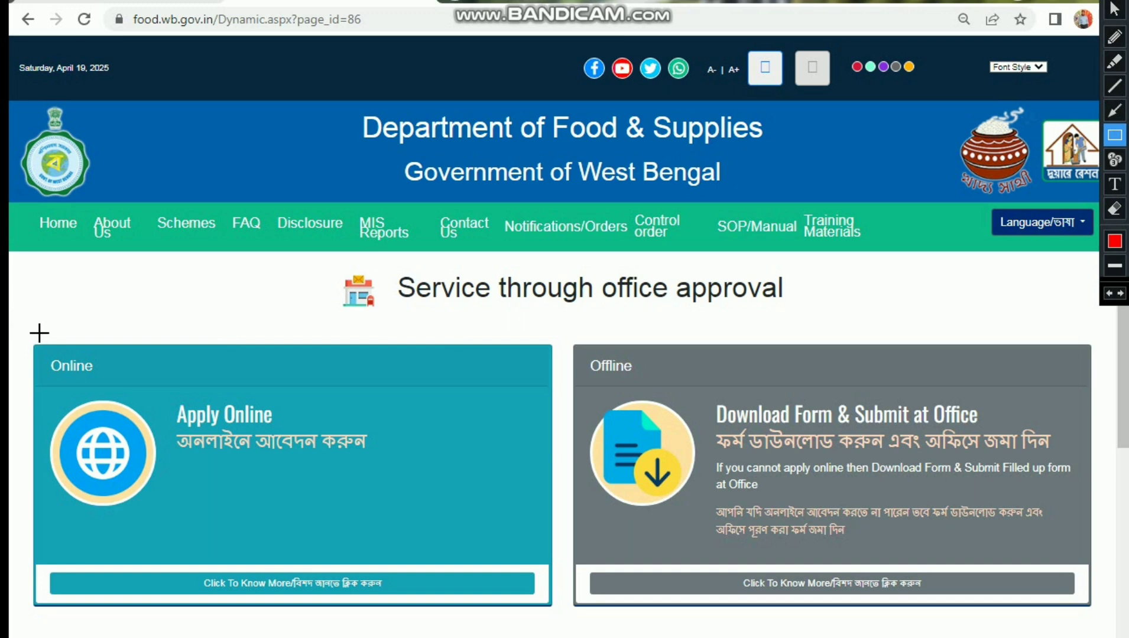
left_click_drag(32, 345, 472, 600)
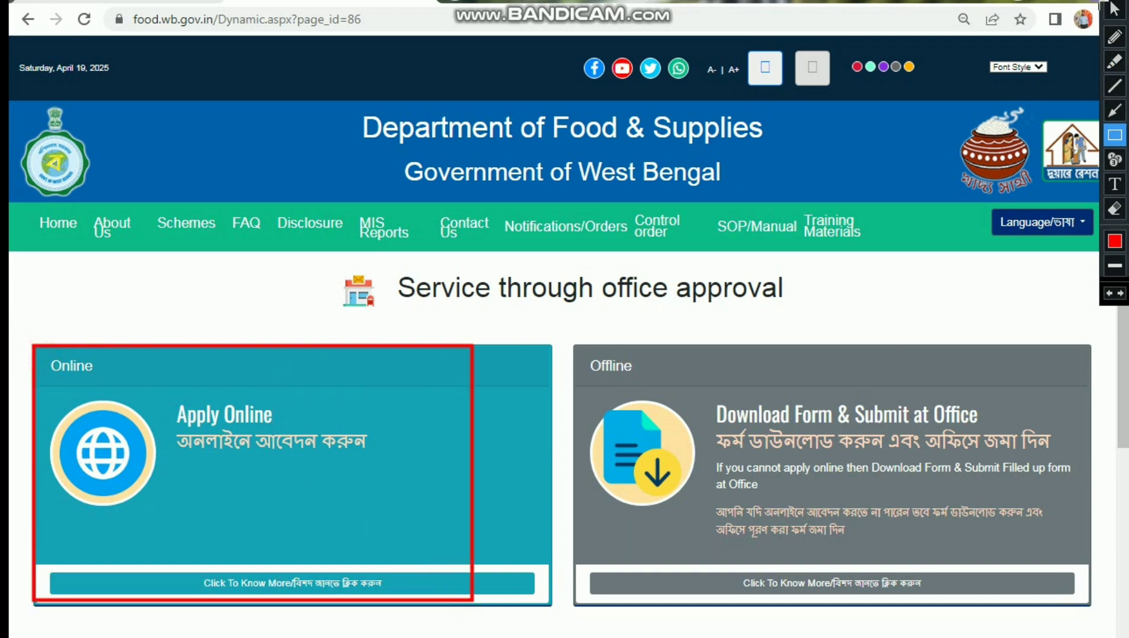
key("Escape")
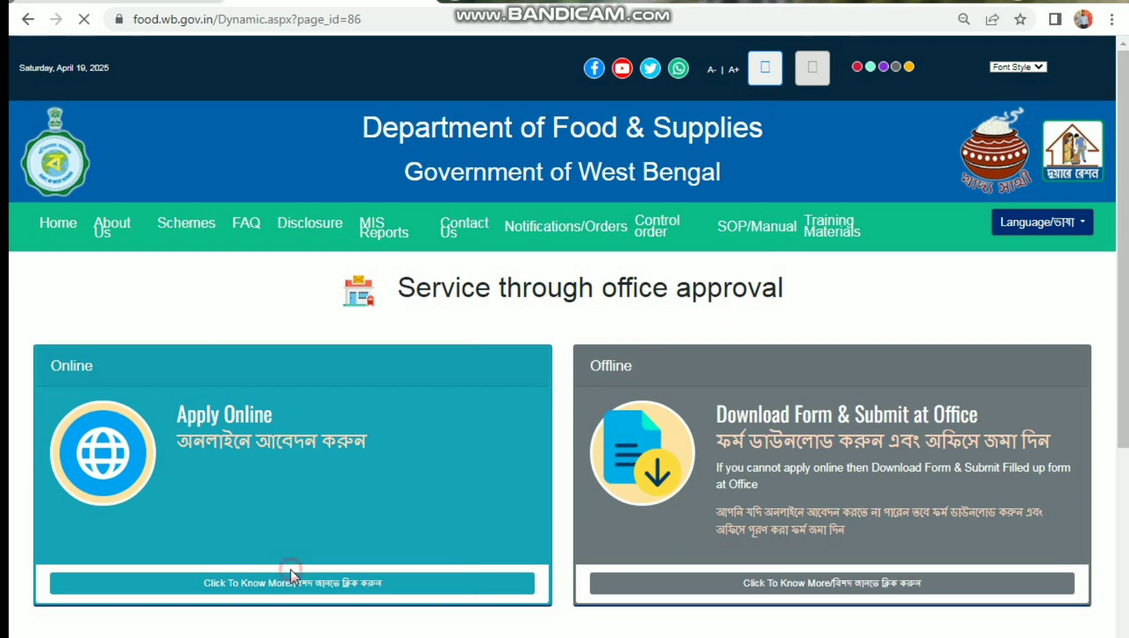
left_click(291, 572)
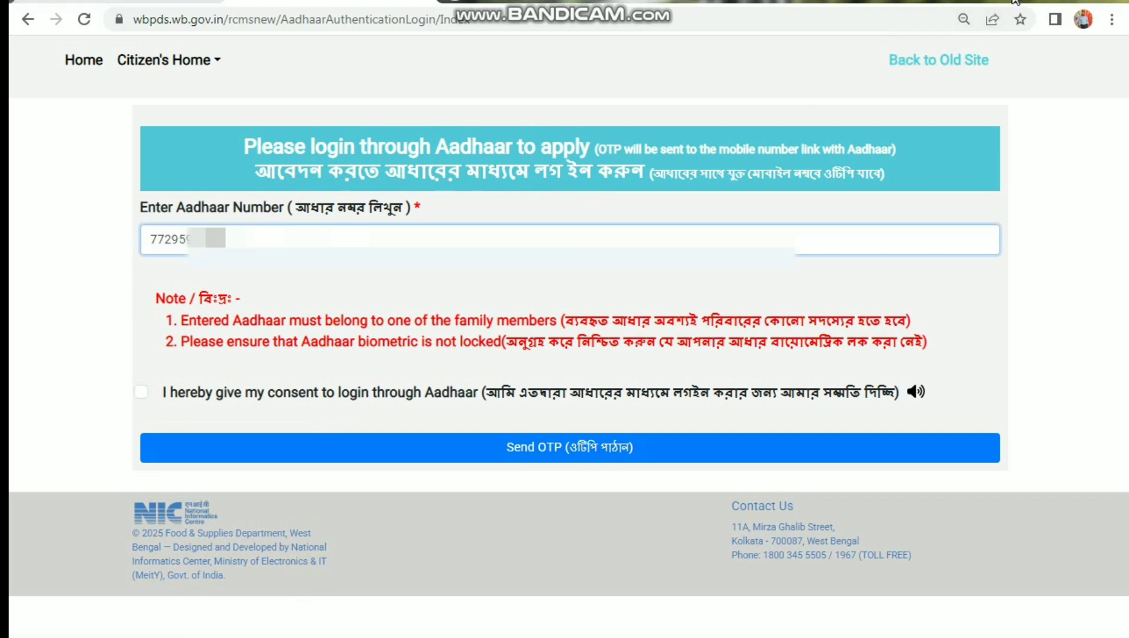
Consent to Aadhaar login and send an OTP to the Aadhaar-linked mobile.
left_click(1080, 1)
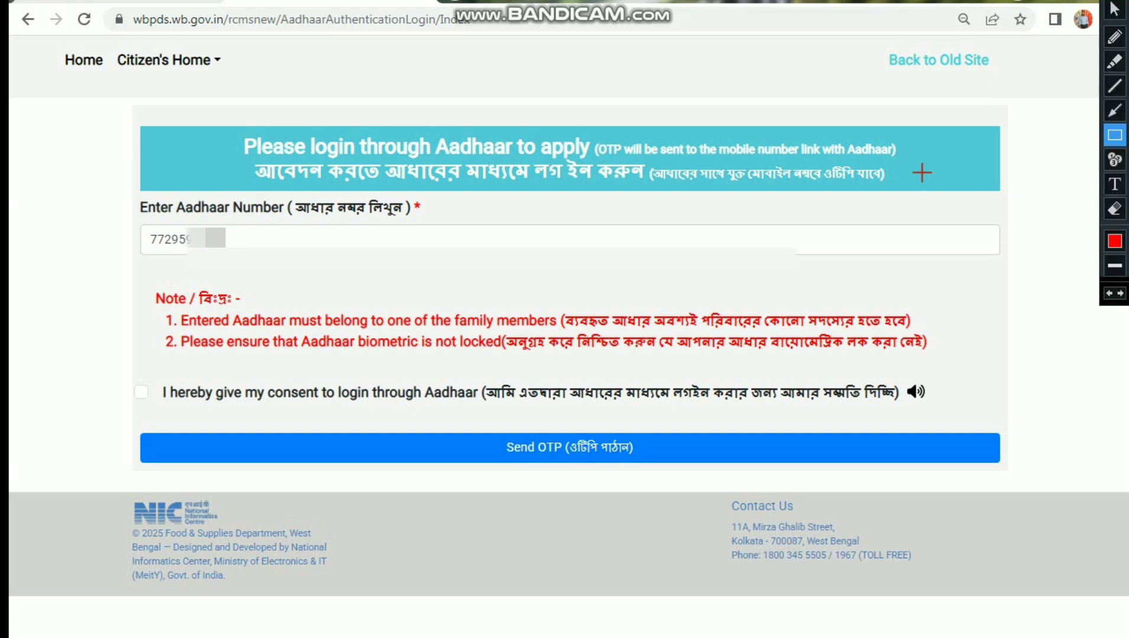
mouse_move(117, 371)
left_mouse_down()
mouse_move(323, 414)
mouse_move(756, 429)
mouse_move(913, 395)
mouse_move(945, 412)
left_mouse_up()
mouse_move(447, 421)
left_mouse_down()
mouse_move(561, 467)
mouse_move(672, 487)
left_mouse_up()
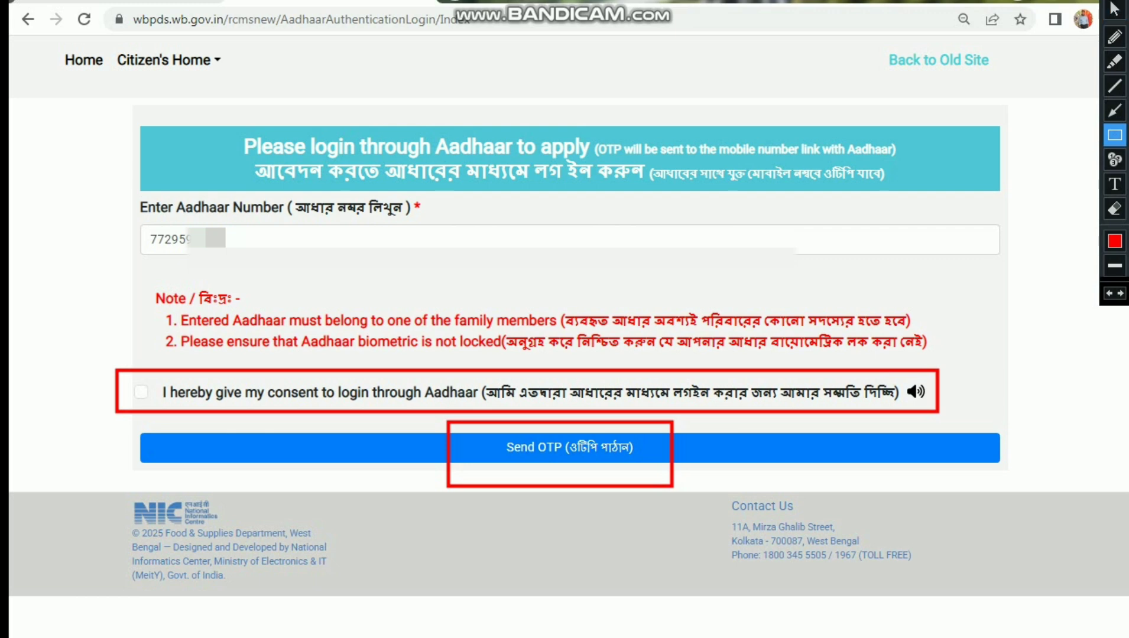
left_click(1115, 2)
left_click(141, 392)
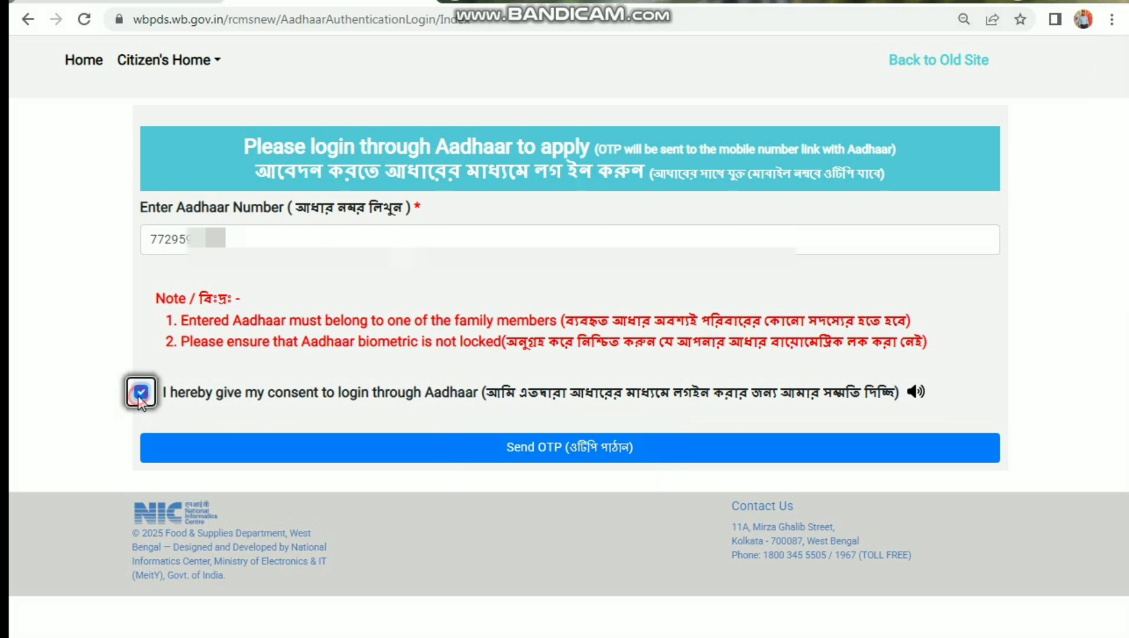
left_click(540, 440)
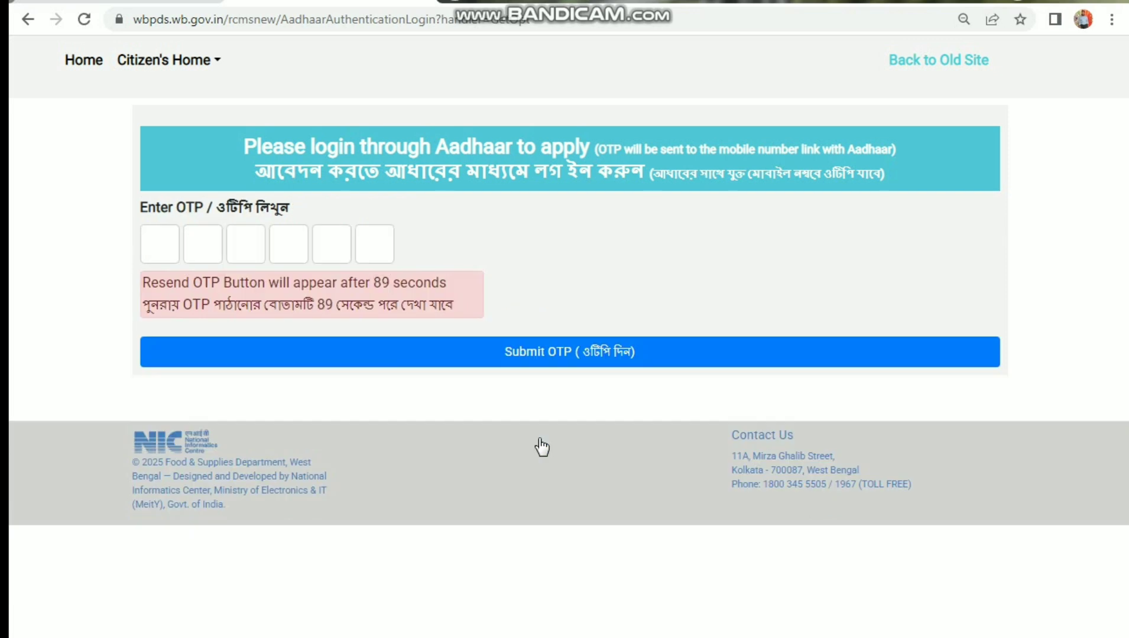
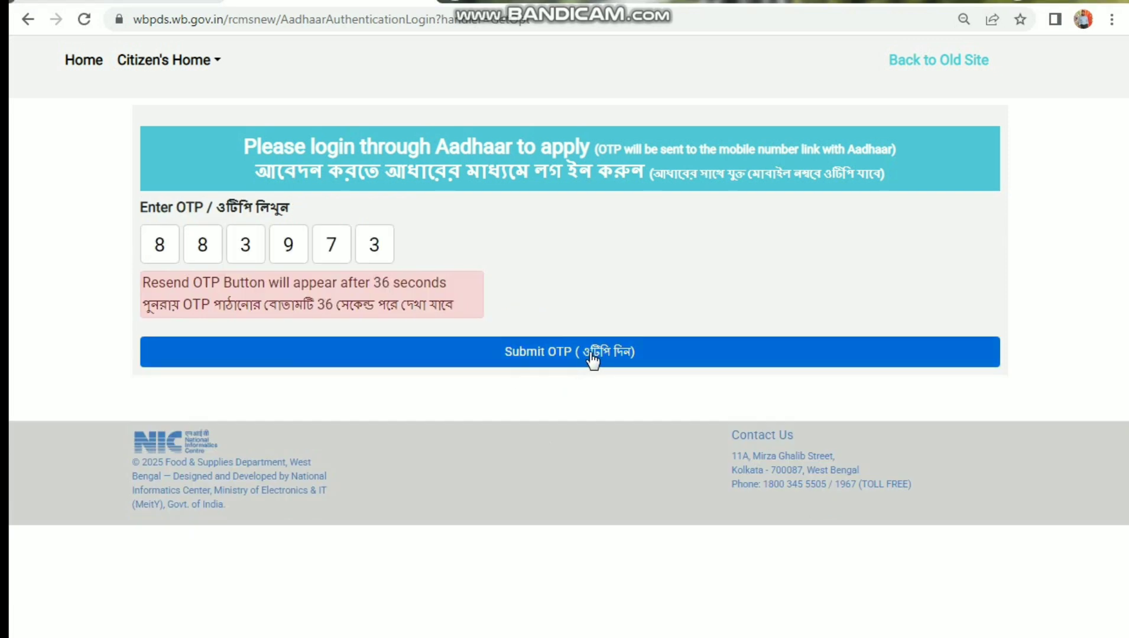
Enter and submit the six-digit OTP, then confirm the shown ration card is yours.
left_click(592, 354)
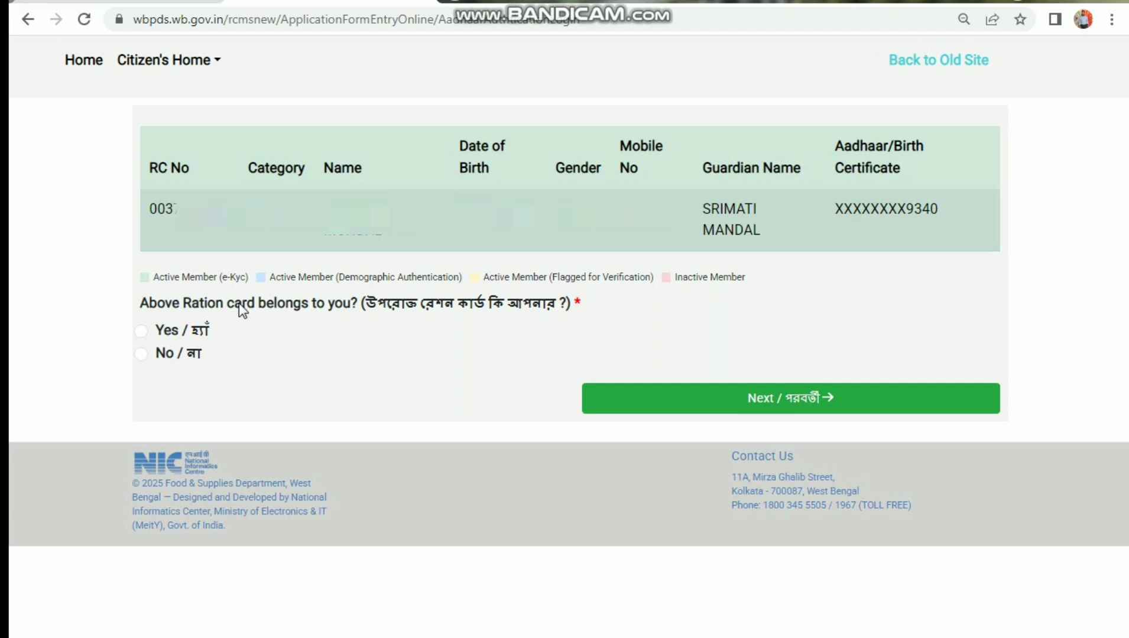
key("ctrl+alt+d")
left_click_drag(107, 310, 234, 345)
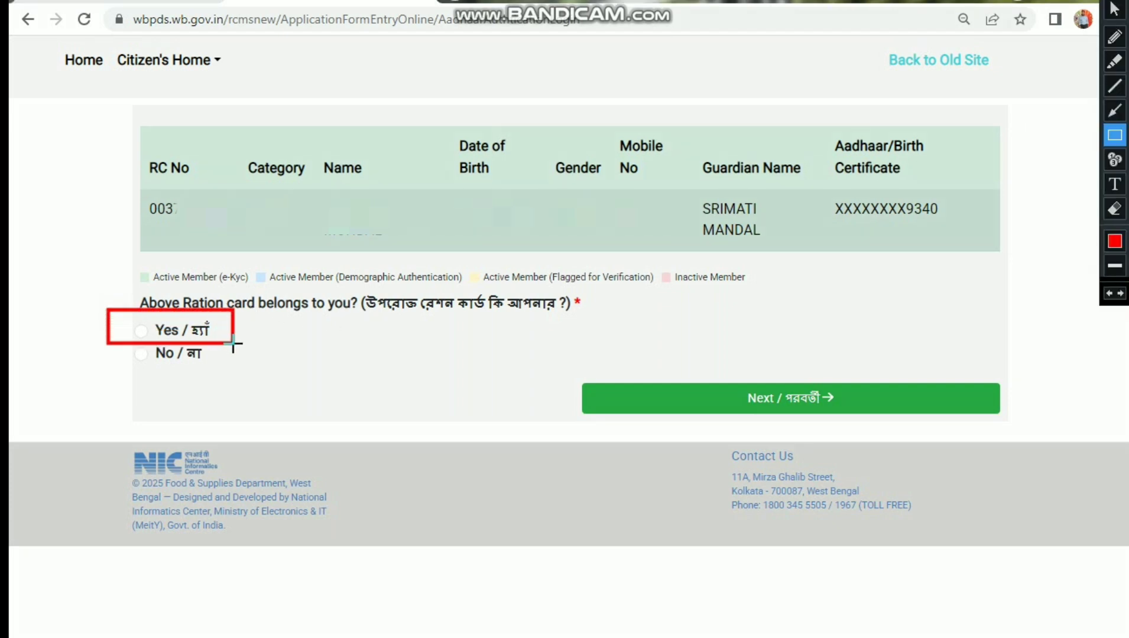
mouse_move(704, 367)
left_mouse_down()
mouse_move(893, 443)
mouse_move(897, 426)
left_mouse_up()
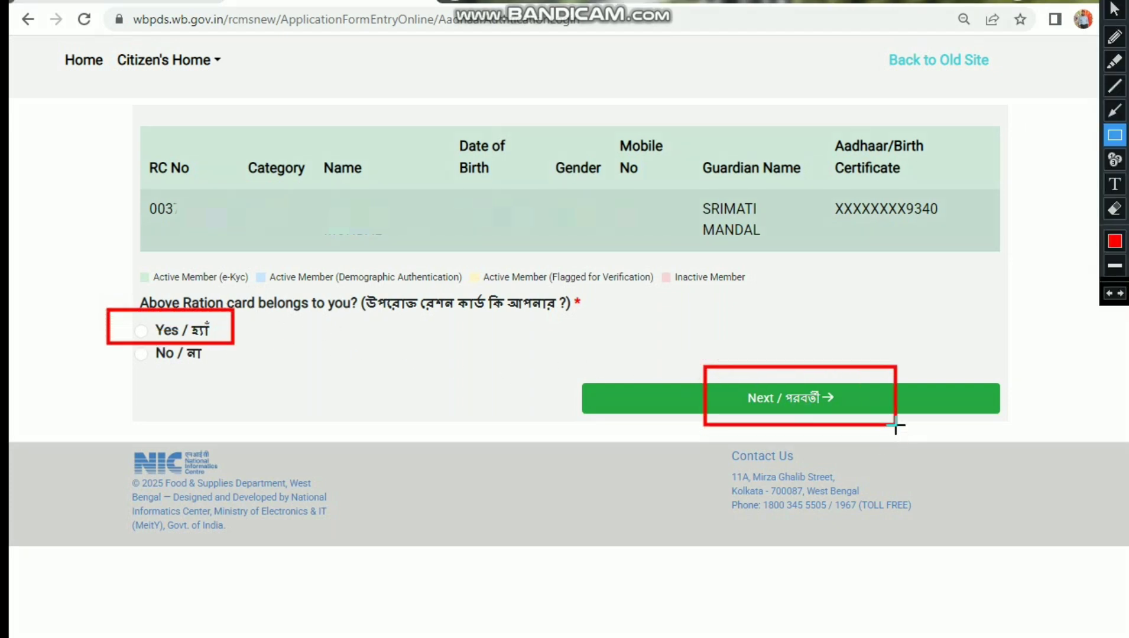
key("ctrl+alt+d")
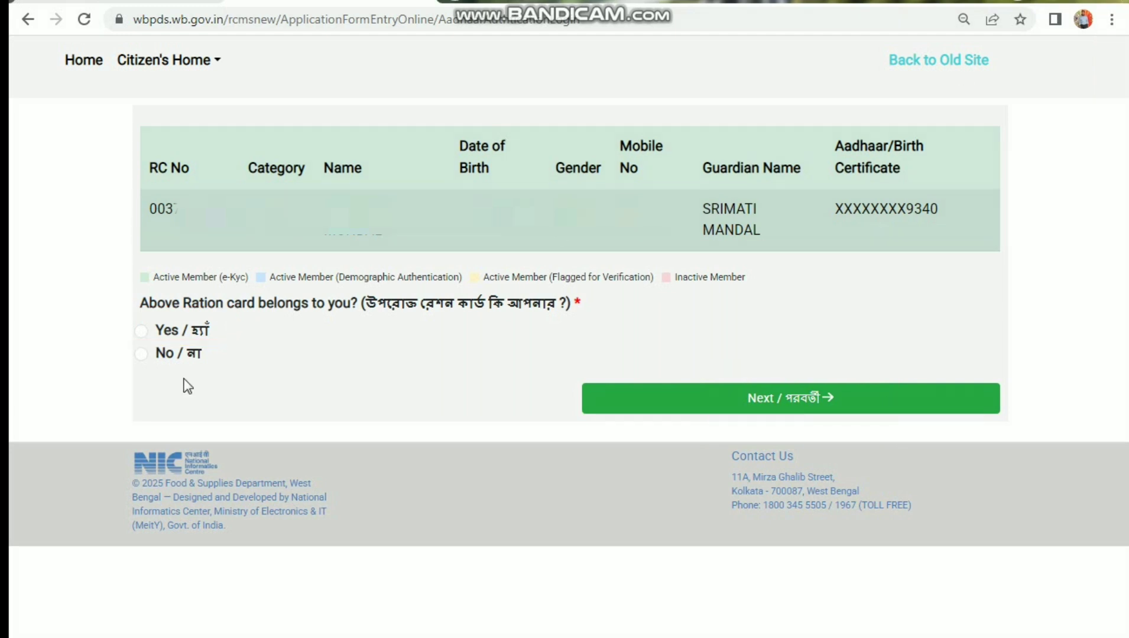
left_click(141, 332)
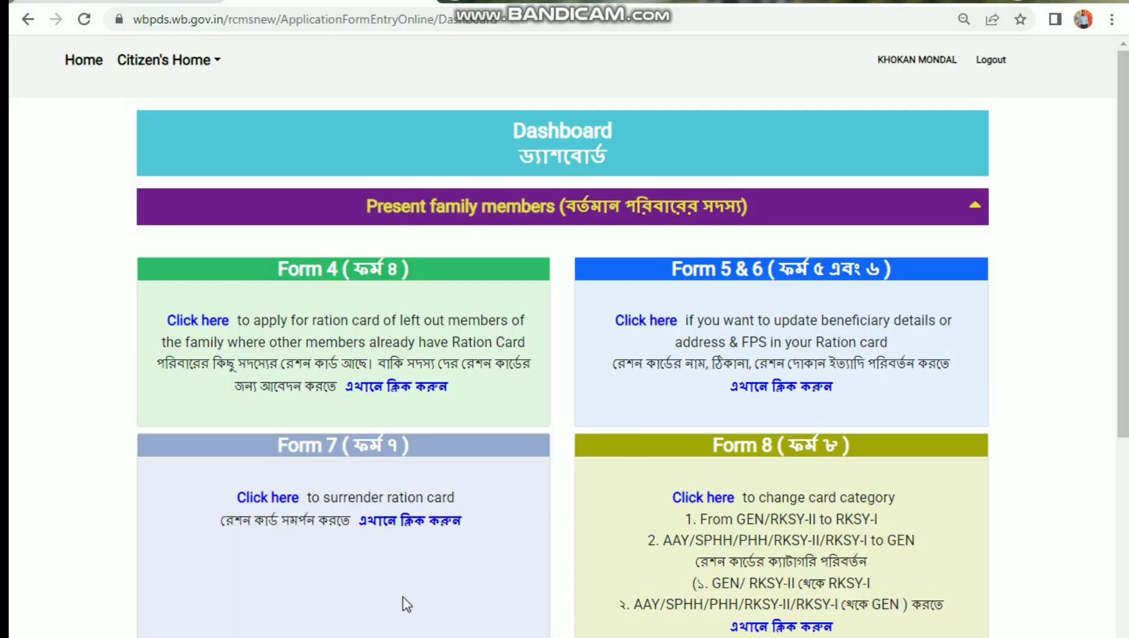
Open Form 4 from the dashboard to add a new member to the existing family.
scroll(627, 427, "down", 1)
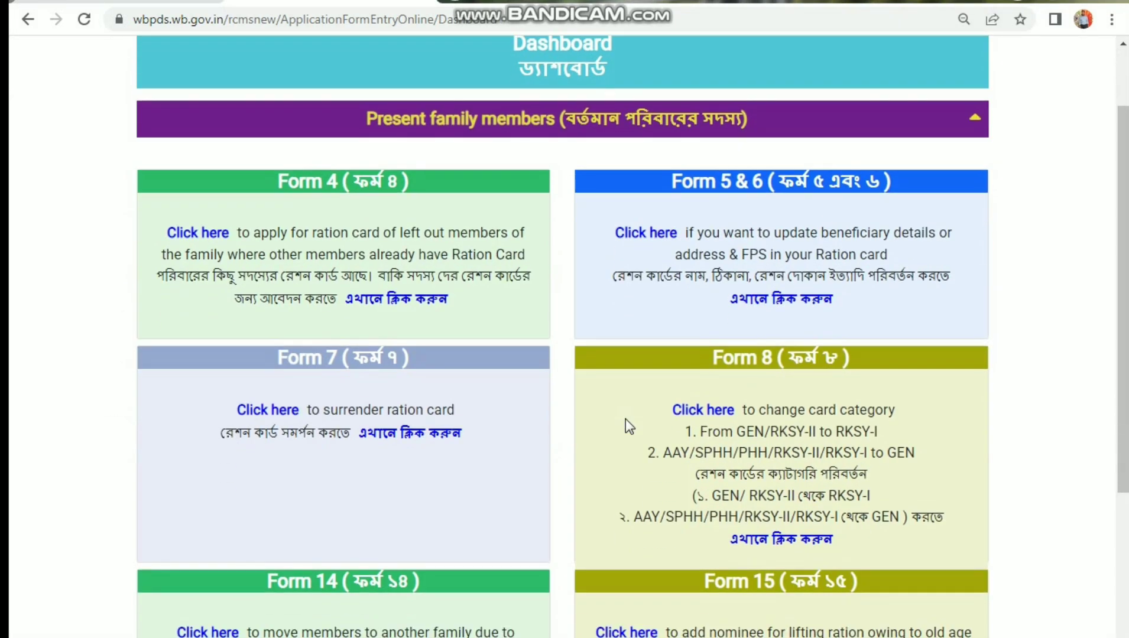
key("ctrl+alt+d")
mouse_move(135, 157)
left_mouse_down()
mouse_move(436, 261)
mouse_move(545, 334)
left_mouse_up()
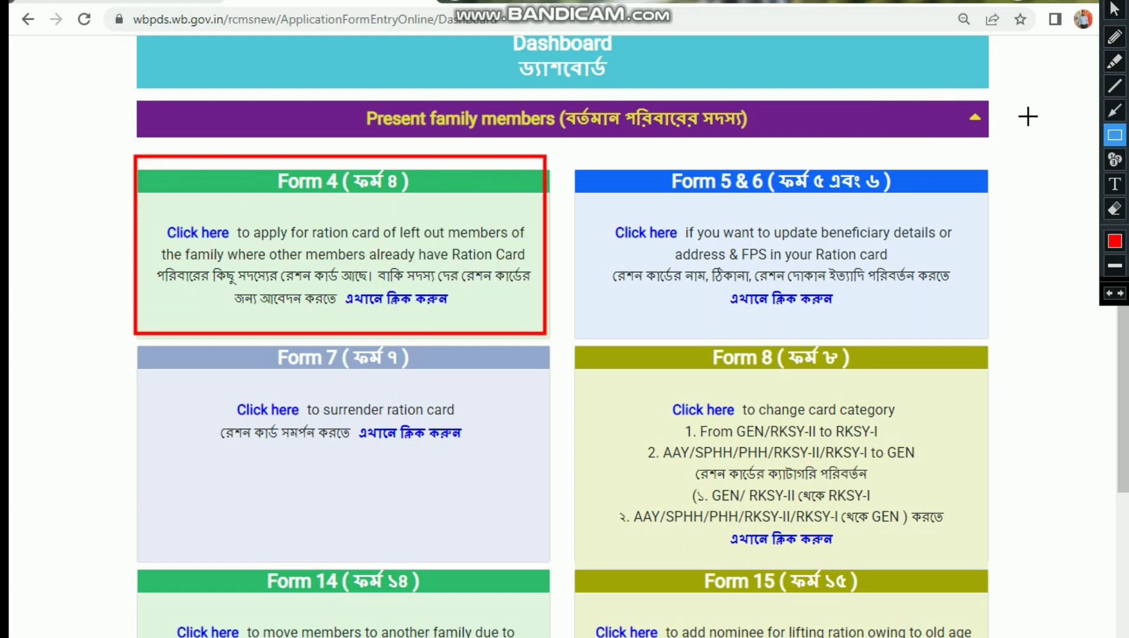
left_click(1114, 8)
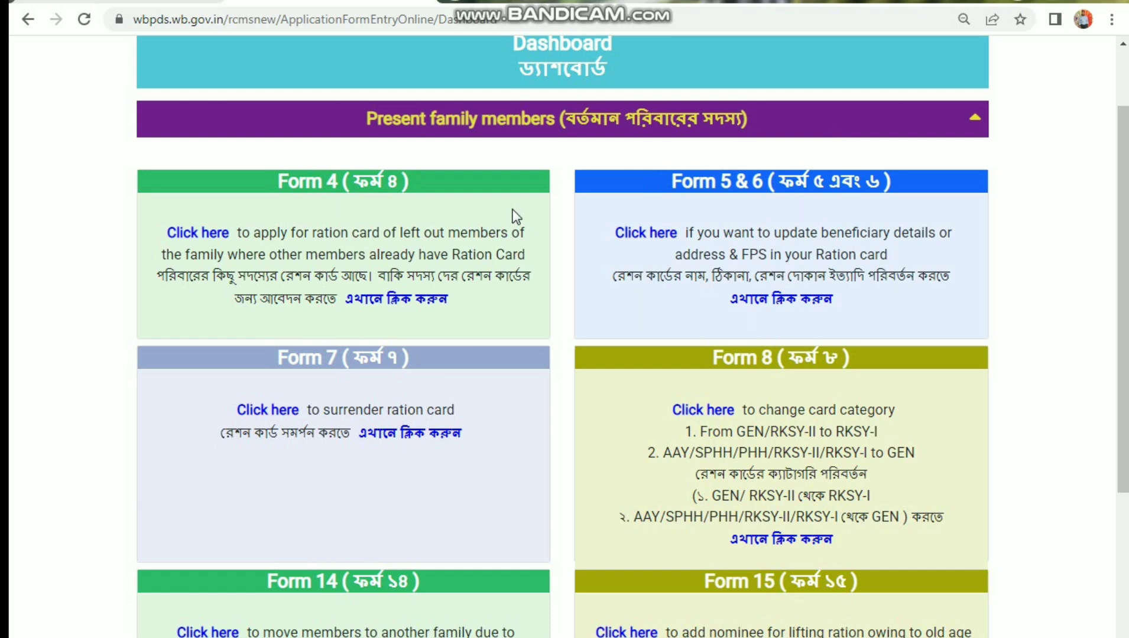
left_click(222, 235)
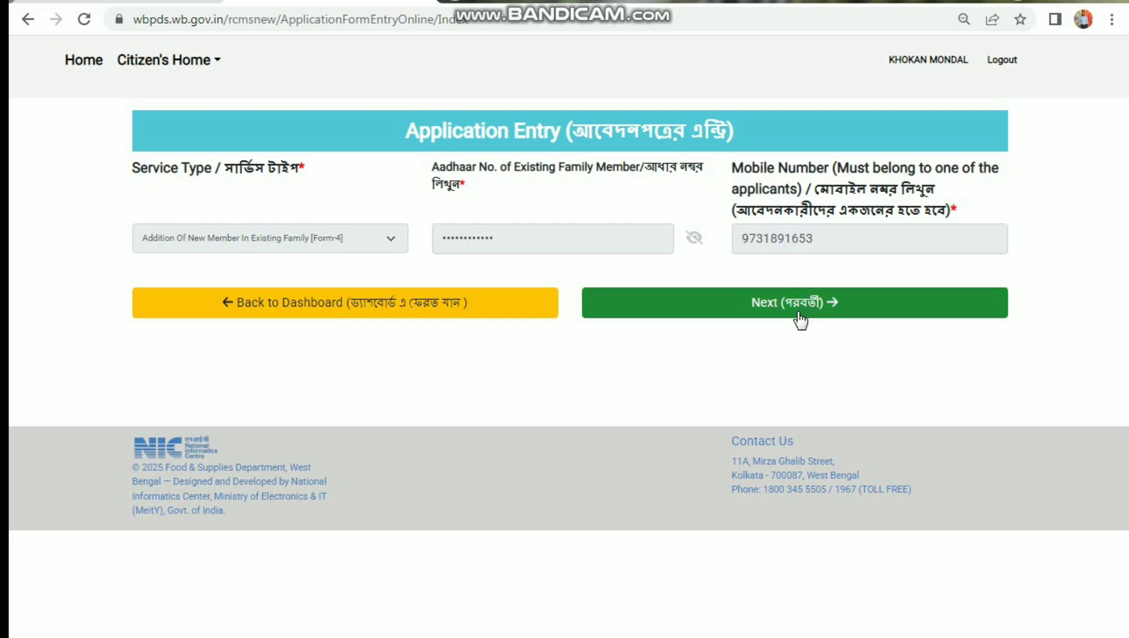
Continue past Application Entry to the existing family's four-member list.
left_click(1083, 1)
left_click_drag(703, 271, 897, 330)
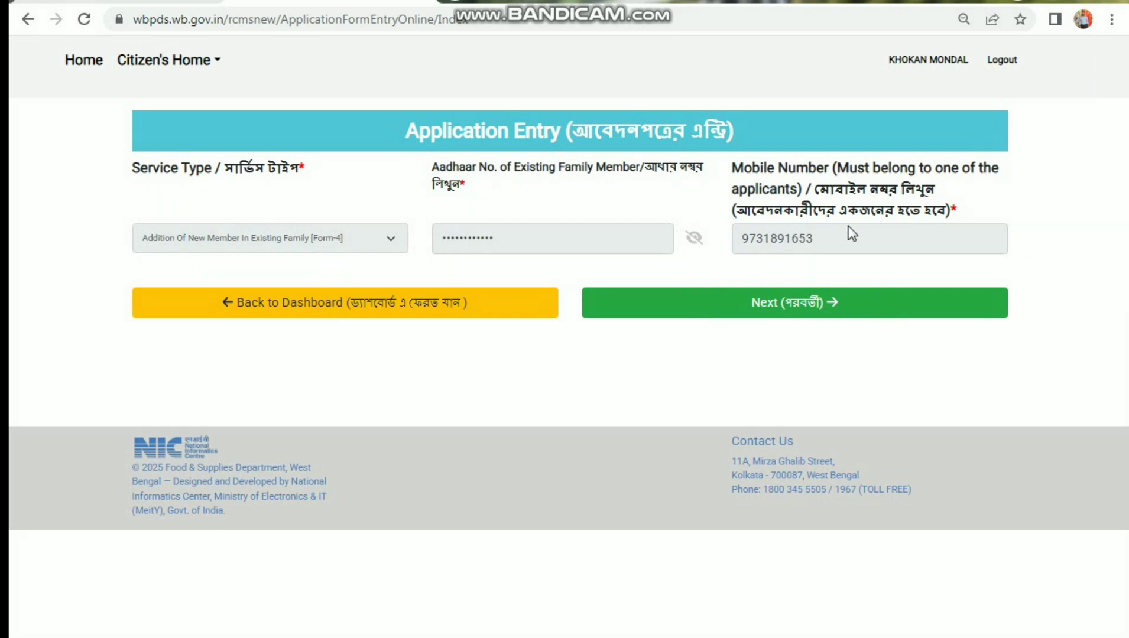
left_click(814, 313)
left_click_drag(663, 518, 883, 570)
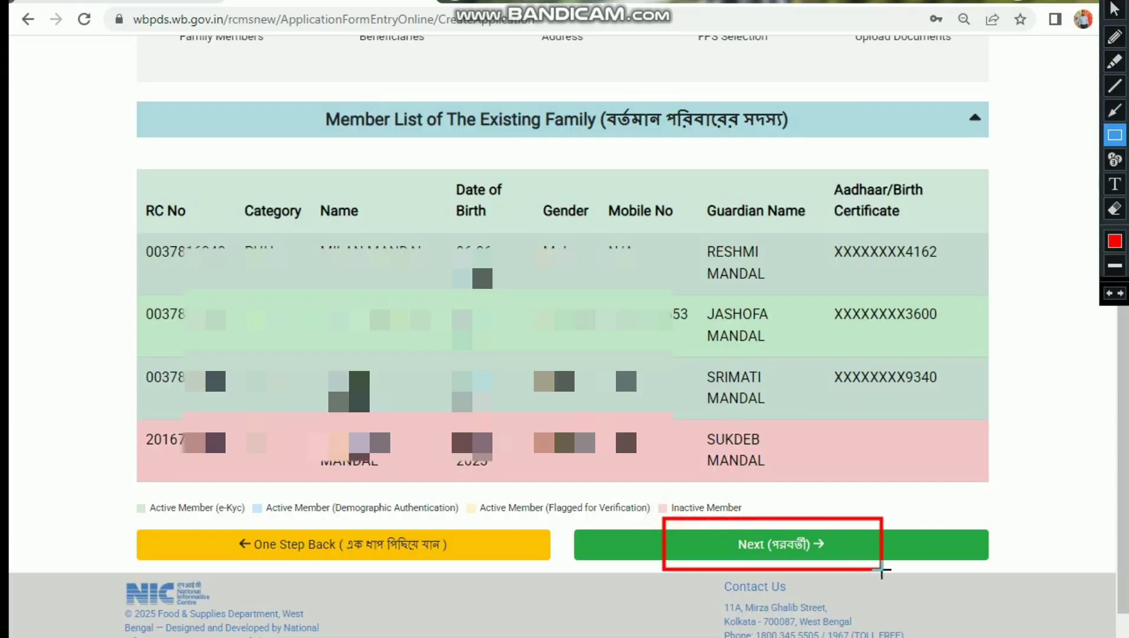
Continue to the new beneficiary details step.
left_click(1114, 8)
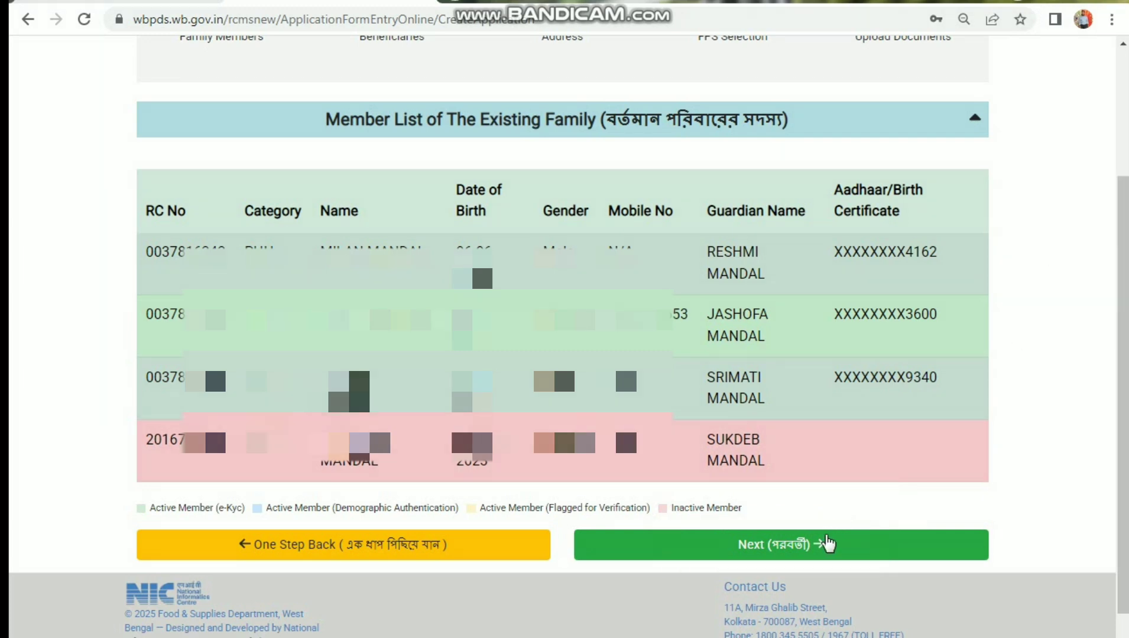
left_click(823, 547)
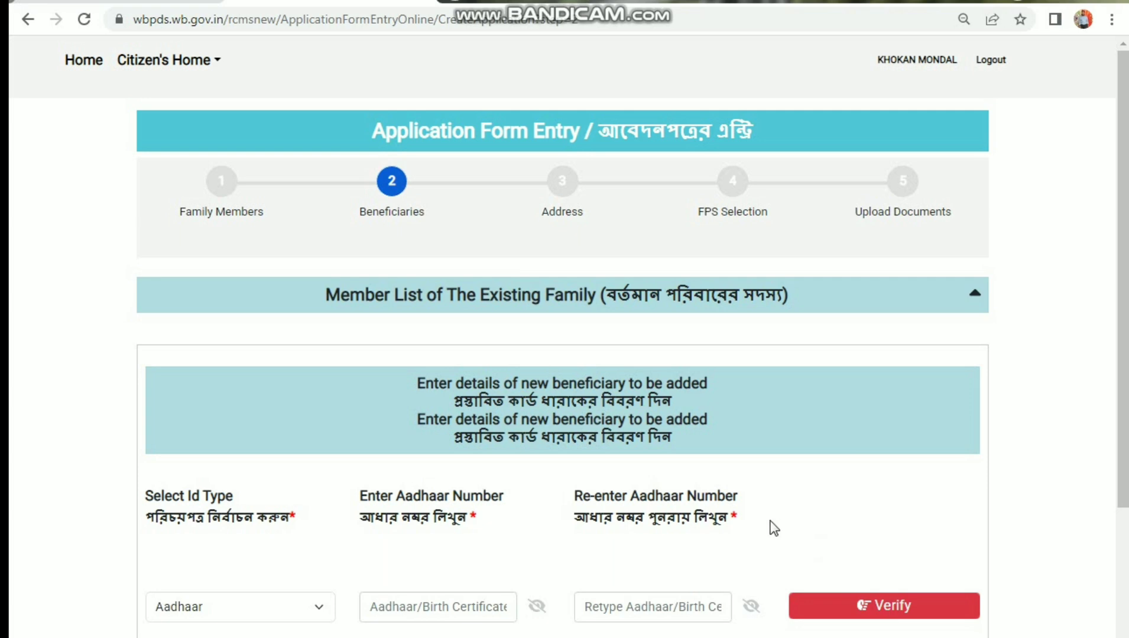
scroll(434, 377, "down", 1)
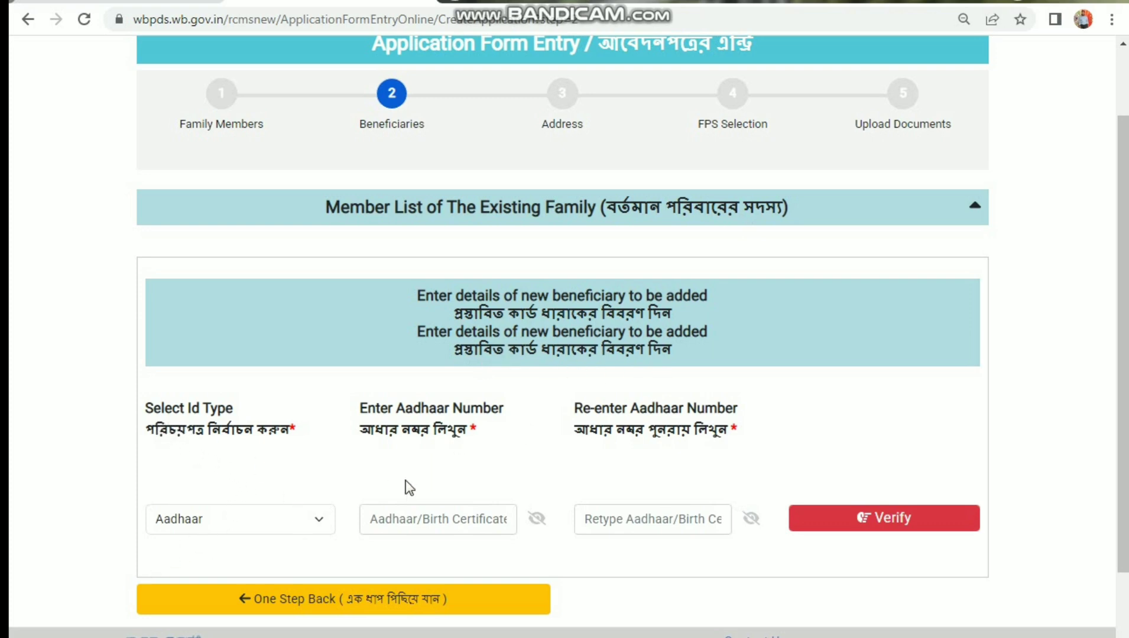
left_click(1077, 0)
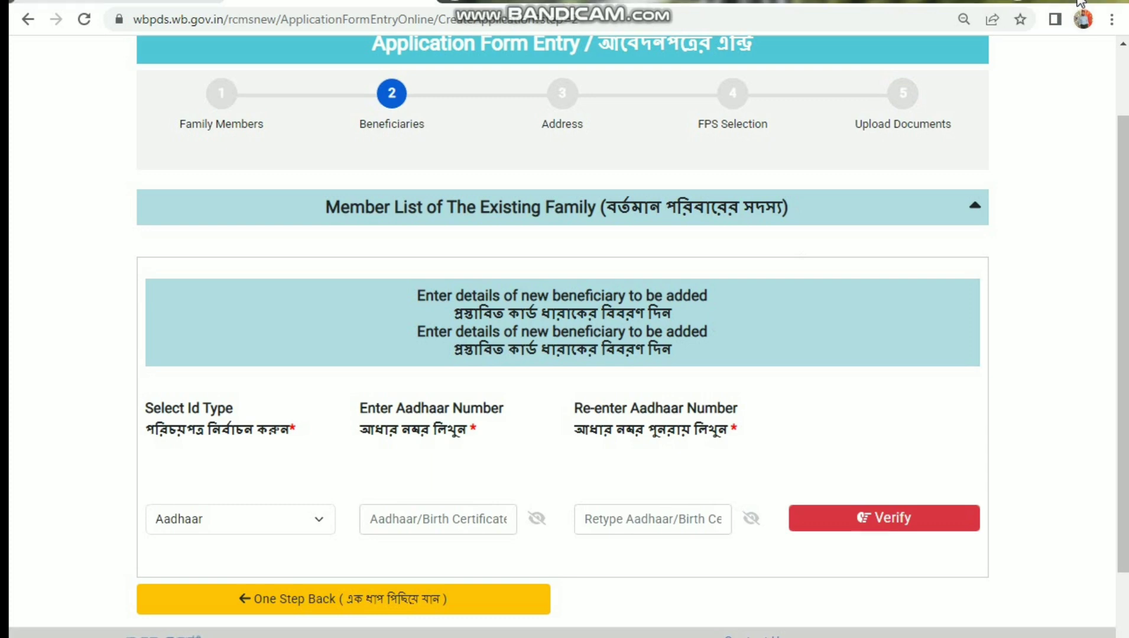
left_click_drag(139, 496, 318, 541)
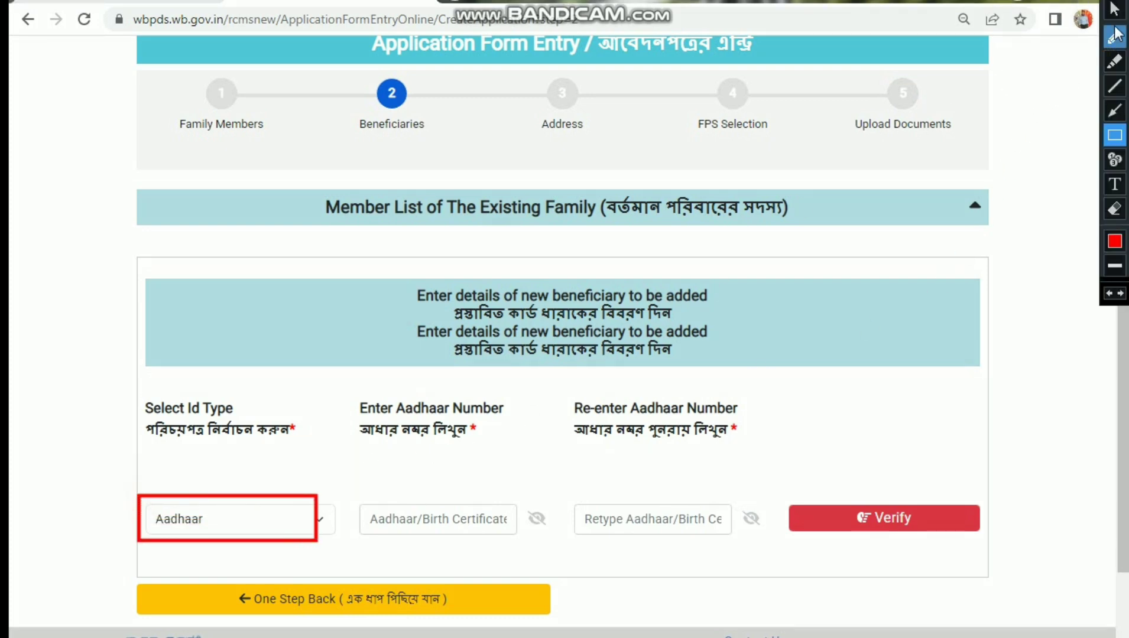
left_click(1117, 7)
Choose BirthCertificate as the ID type, enter the registration number twice, and verify it.
left_click(230, 509)
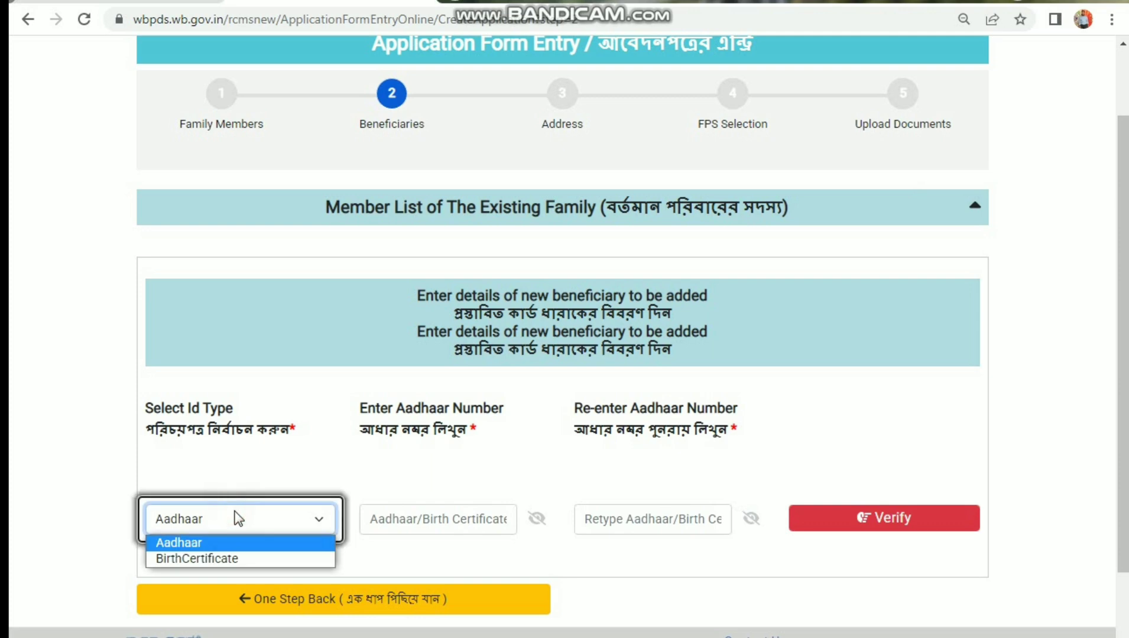
left_click(234, 557)
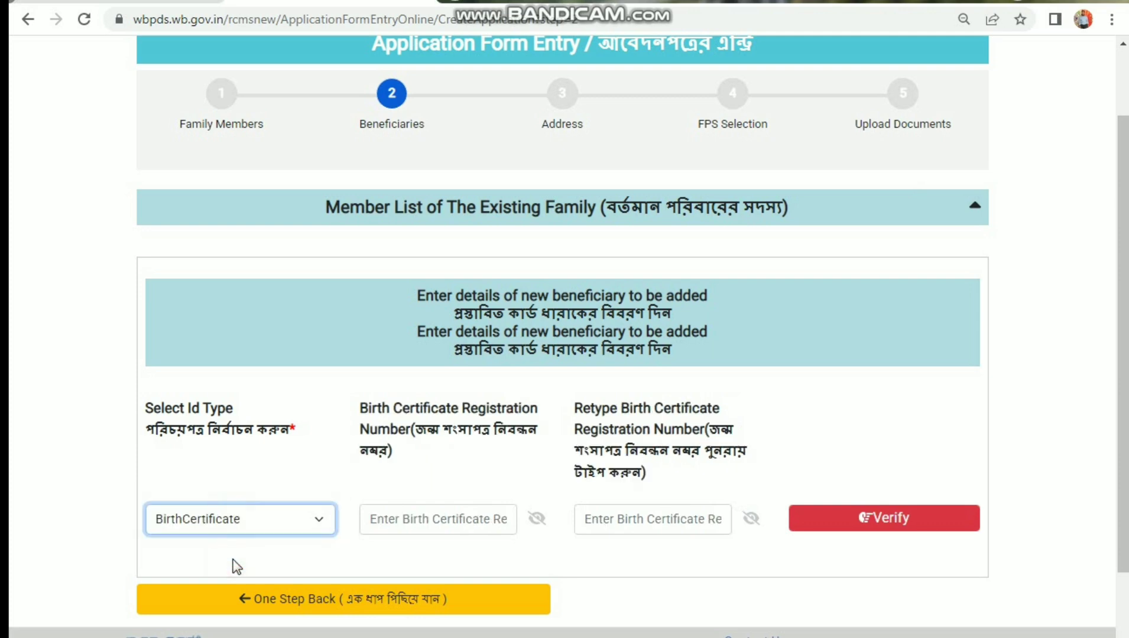
left_click(380, 522)
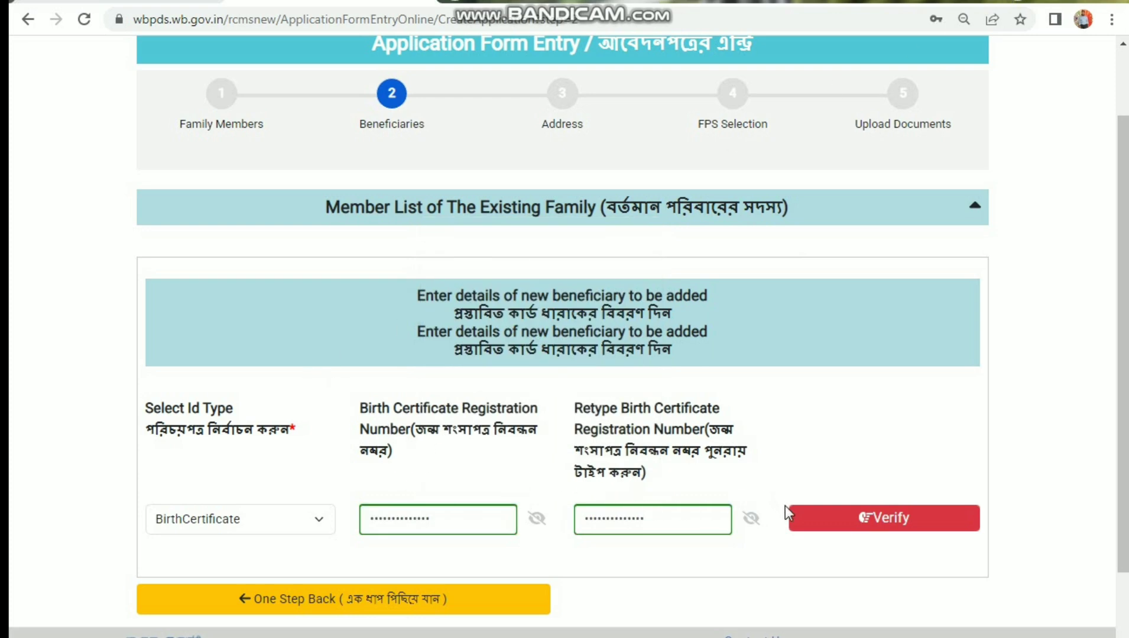
left_click(1086, 1)
left_click_drag(829, 491, 949, 548)
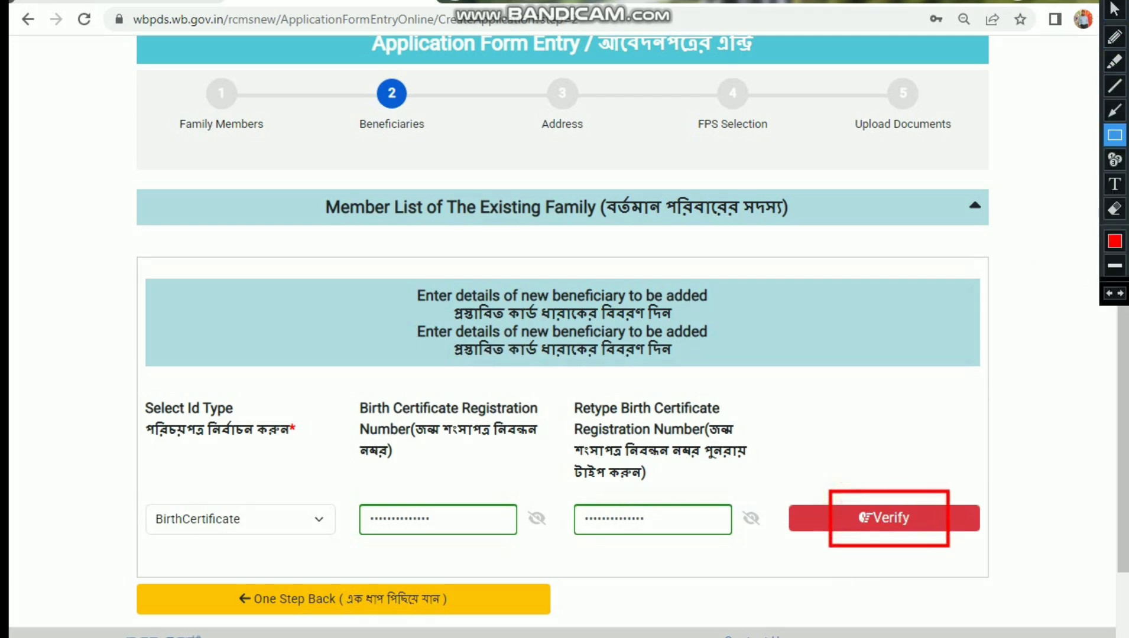
left_click(1085, 0)
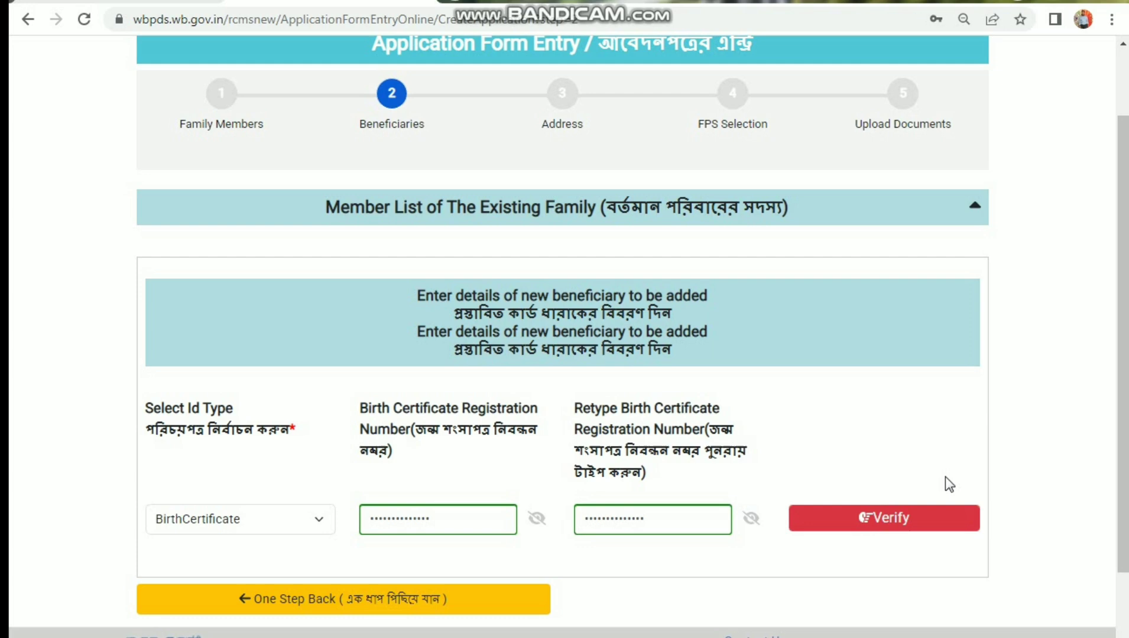
left_click(909, 519)
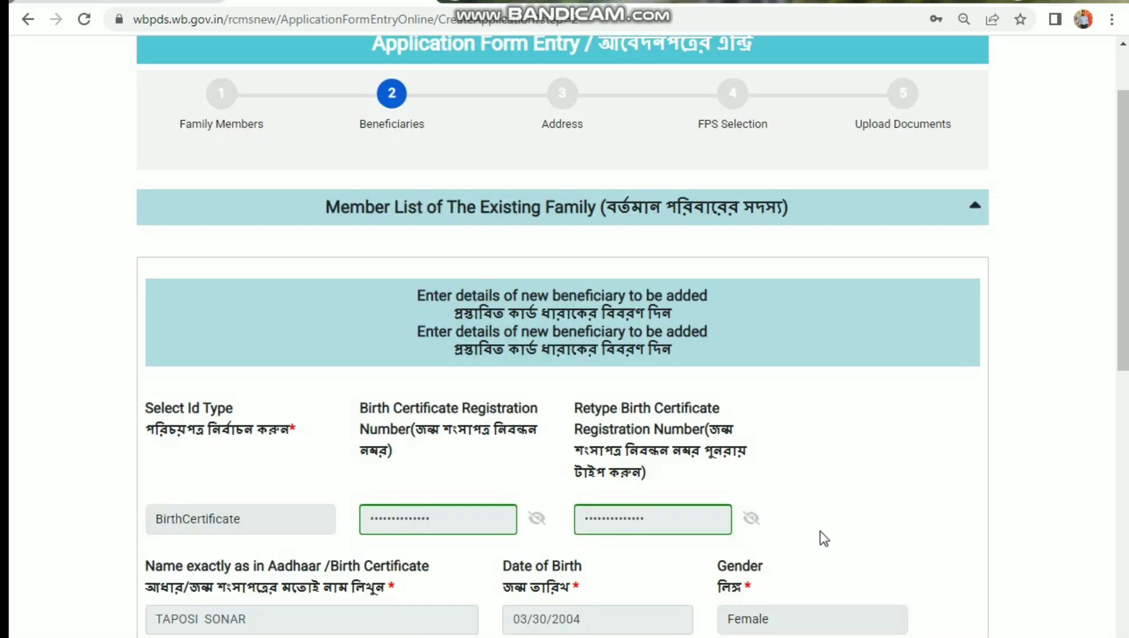
Set the new beneficiary's caste to SC.
scroll(340, 580, "down", 2)
scroll(421, 497, "down", 3)
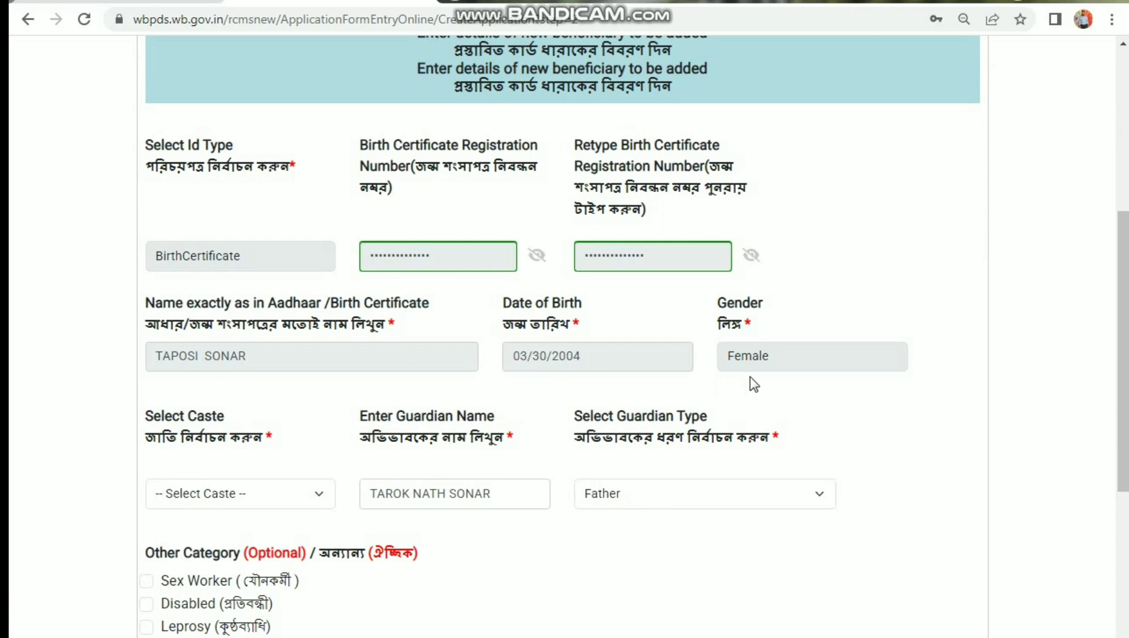
scroll(245, 519, "down", 3)
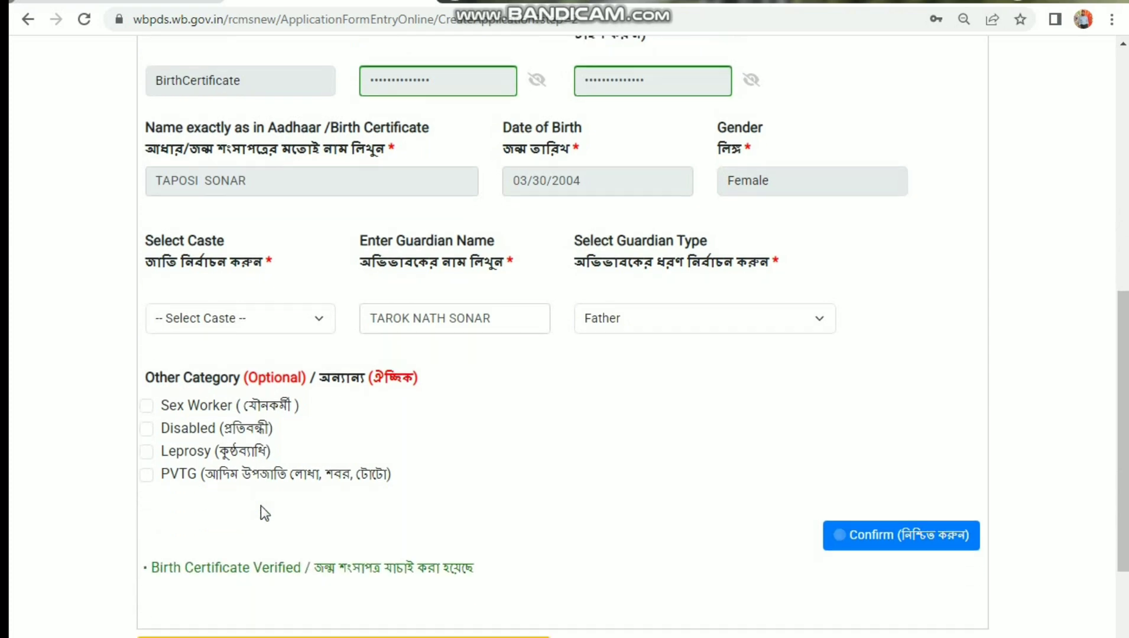
left_click(240, 321)
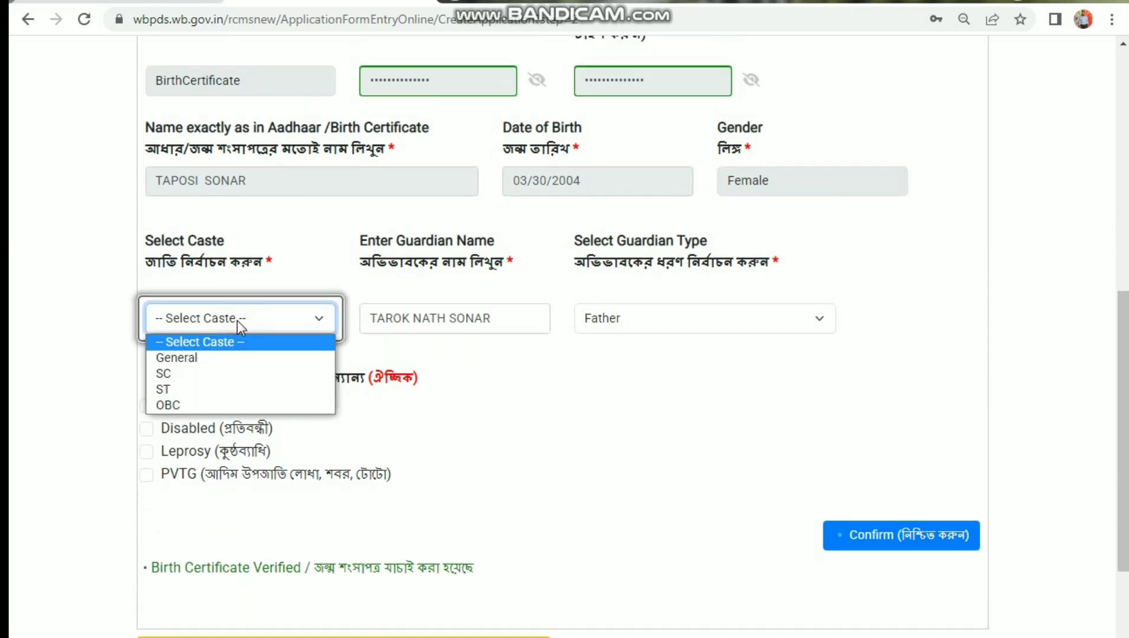
left_click(222, 374)
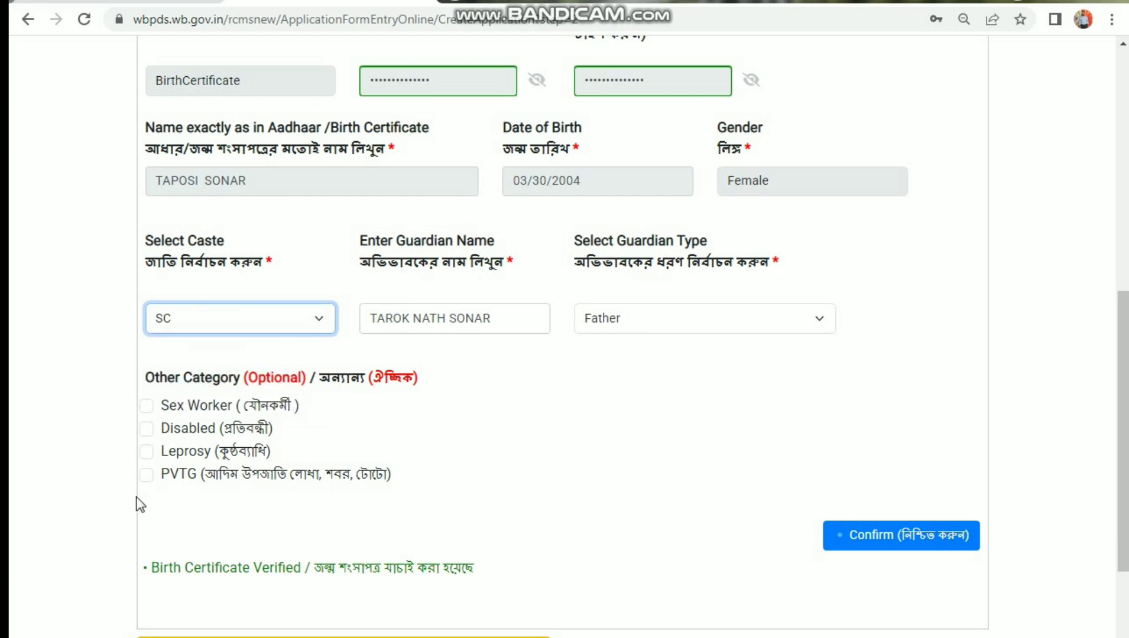
Confirm the verified member details so they join the Added Members list.
left_click(1069, 1)
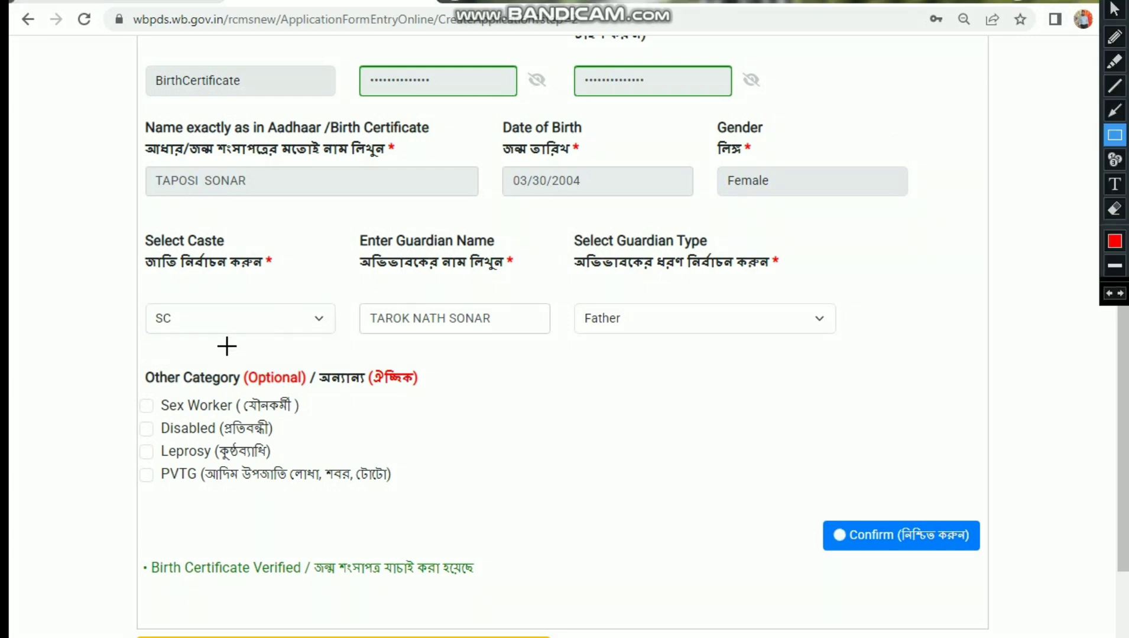
left_click_drag(121, 358, 449, 518)
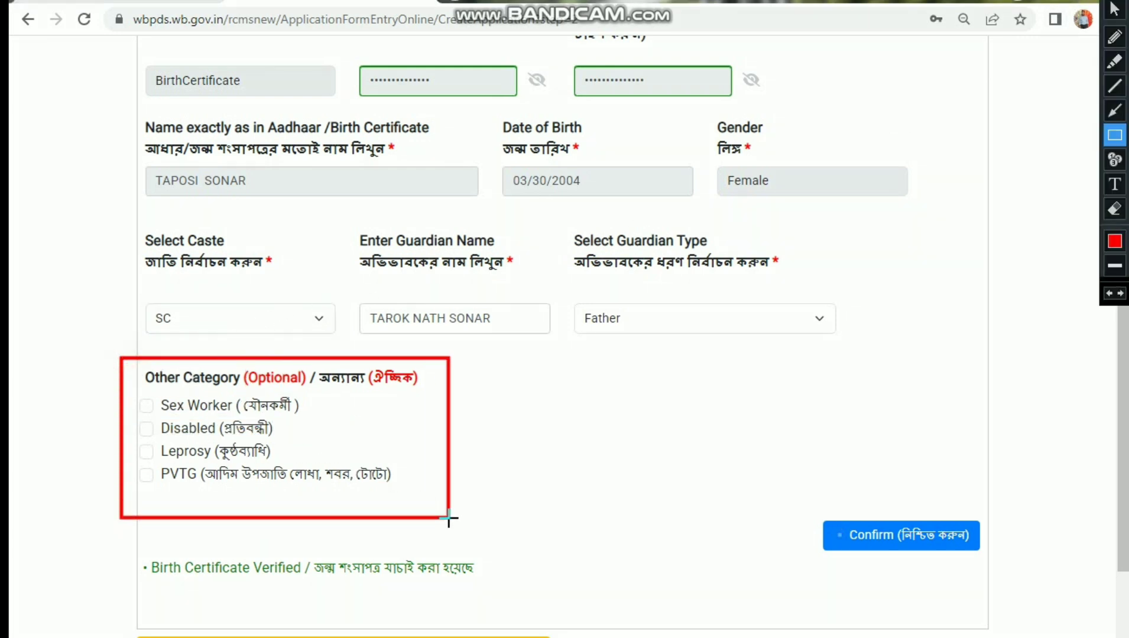
left_click(1074, 2)
left_click(1074, 2)
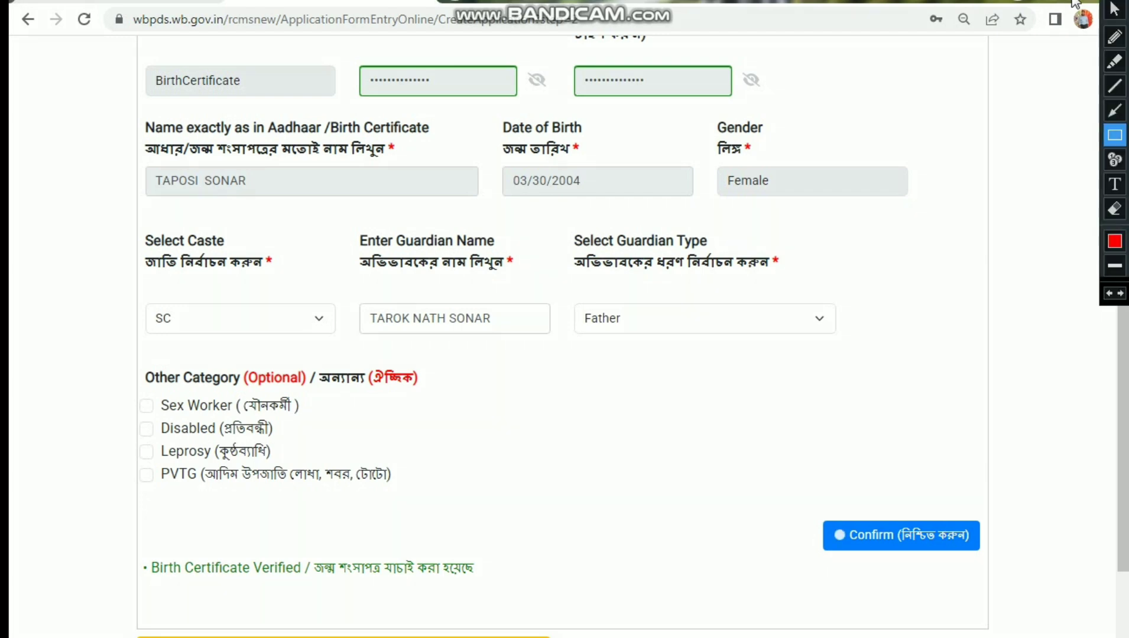
left_click_drag(135, 464, 418, 491)
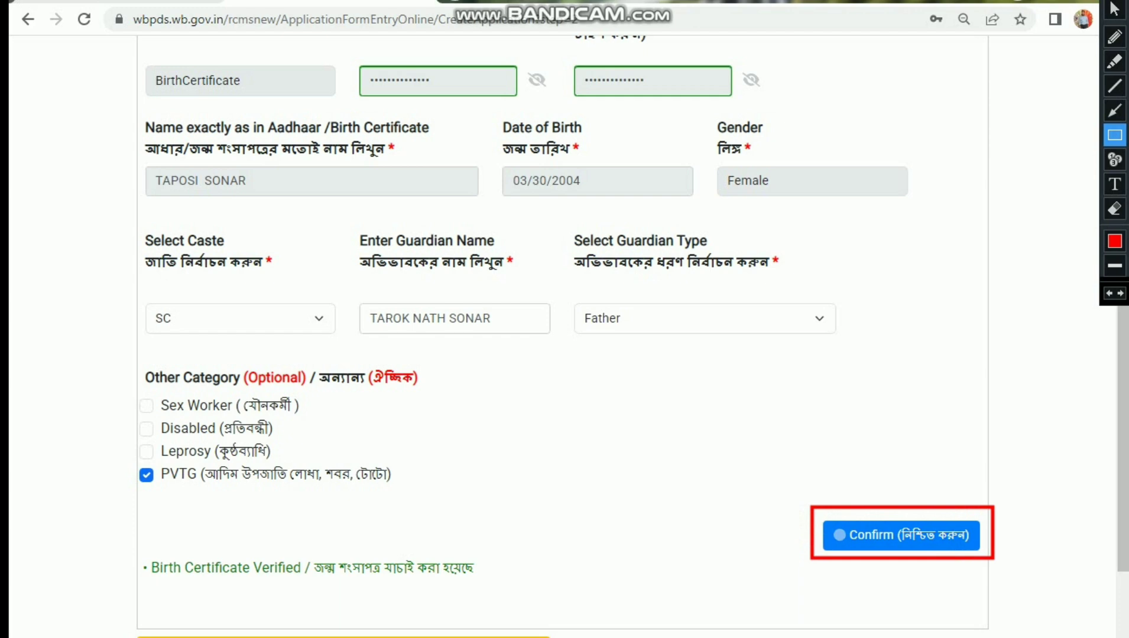
left_click(1073, 3)
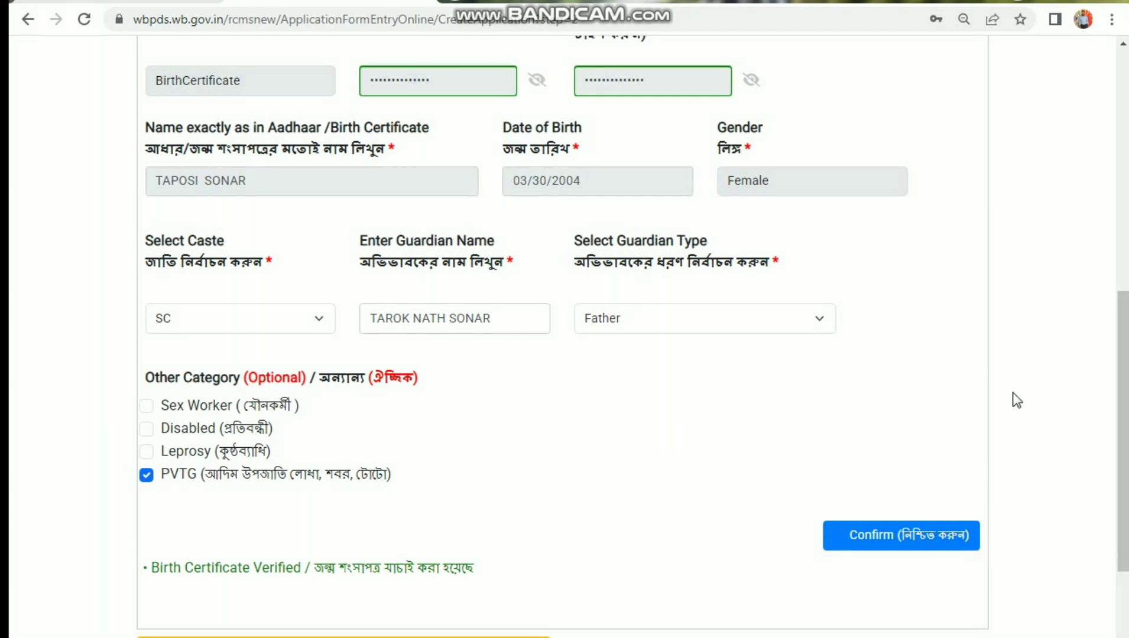
left_click(894, 542)
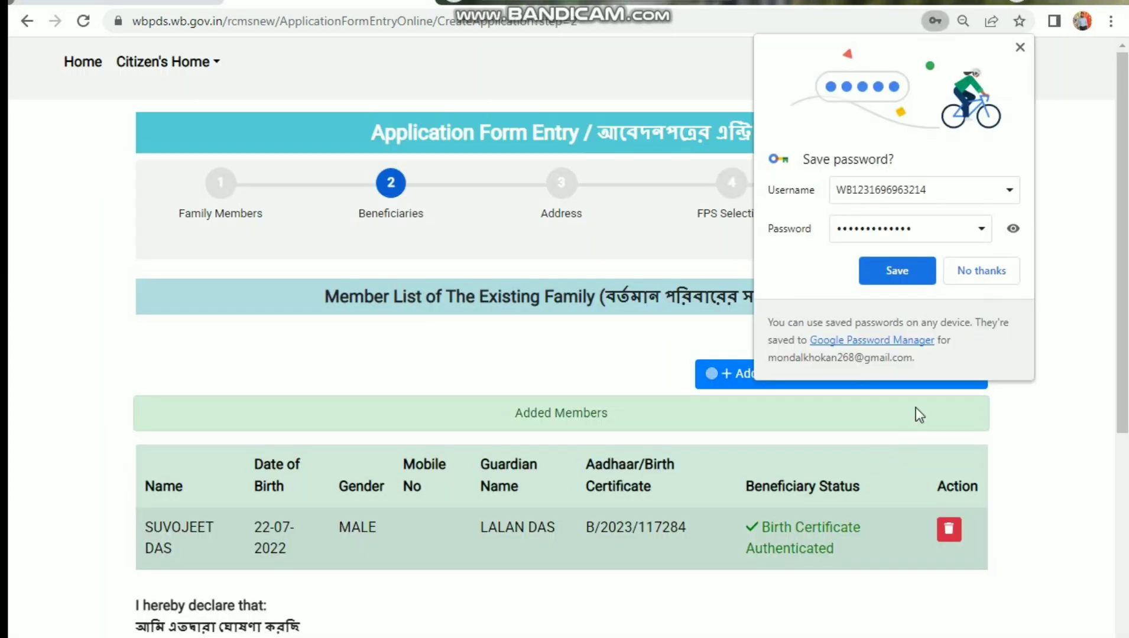
Decline saving the password, tick both declarations, and proceed with the one added member.
left_click(978, 275)
scroll(761, 366, "down", 5)
scroll(761, 367, "down", 1)
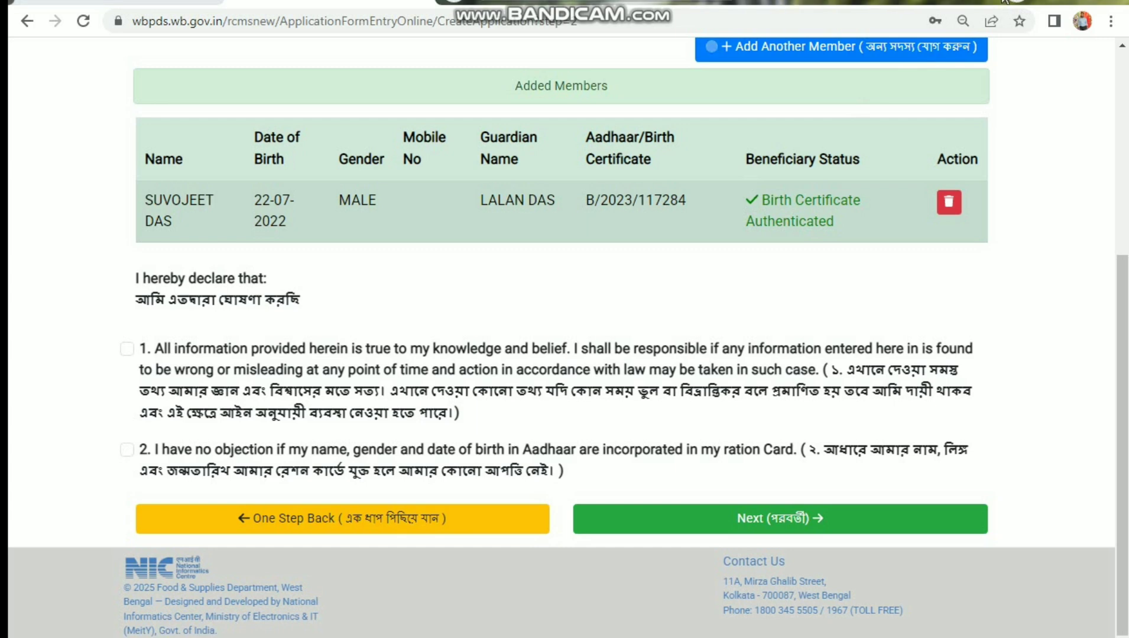
left_click(126, 350)
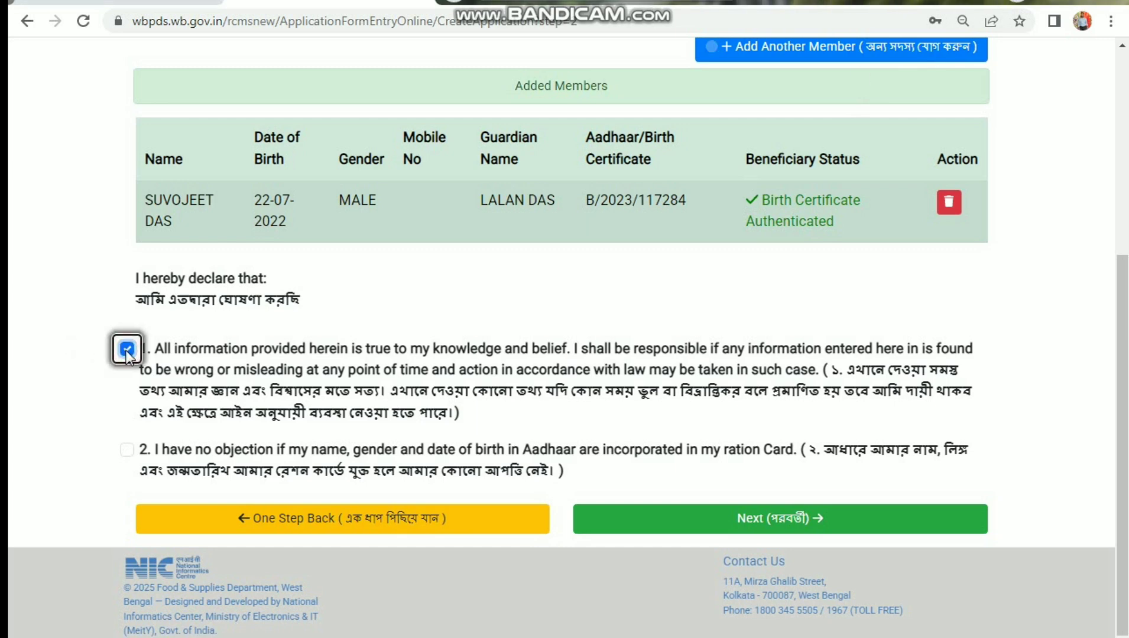
left_click(128, 451)
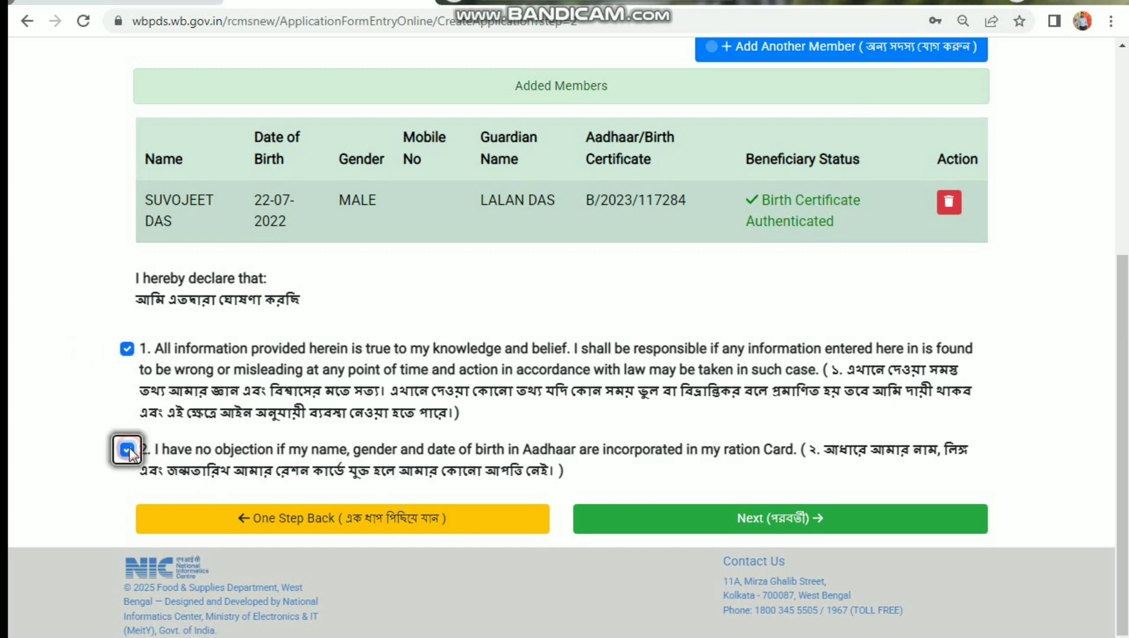
left_click(707, 514)
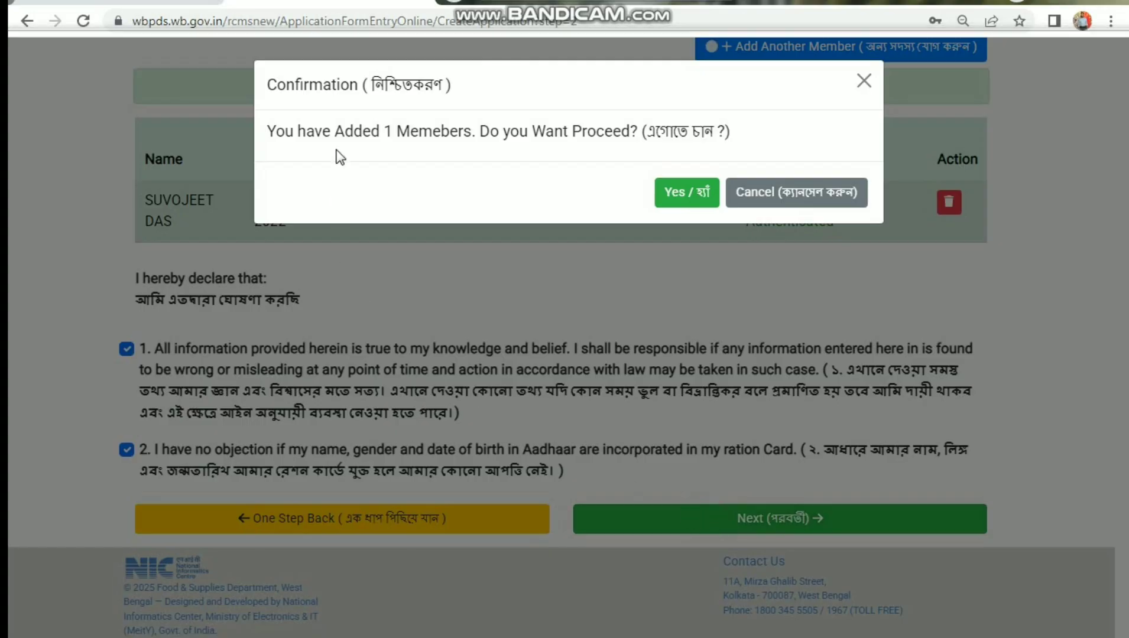
left_click(675, 200)
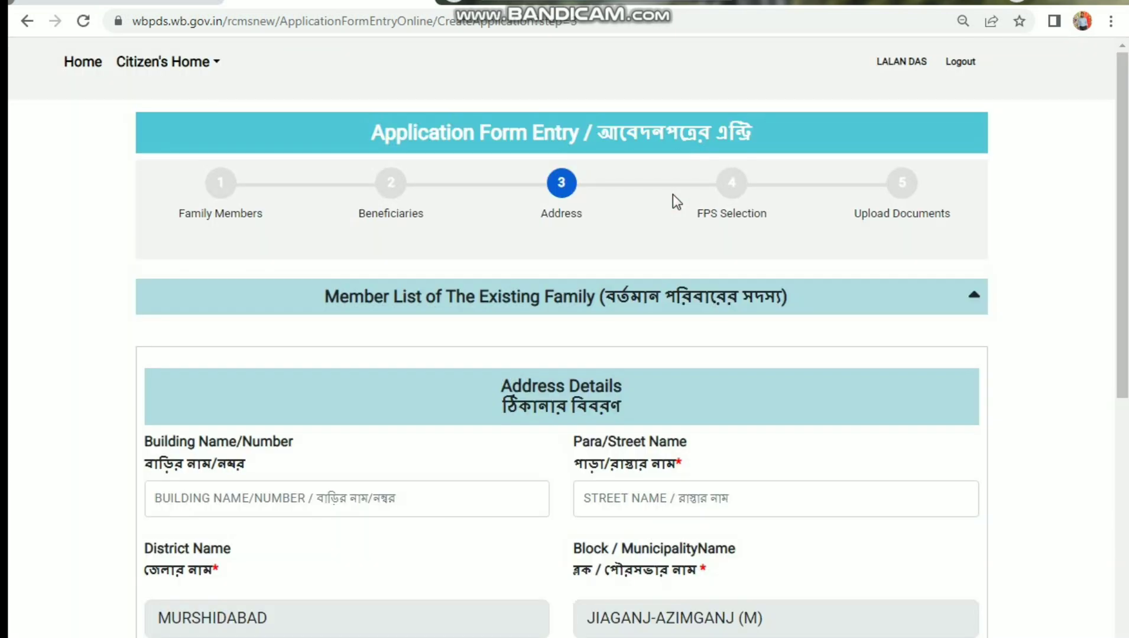
Fill in the street name and PIN code, choosing AMAIPARA post office and JIAGANJ police station.
scroll(595, 323, "down", 4)
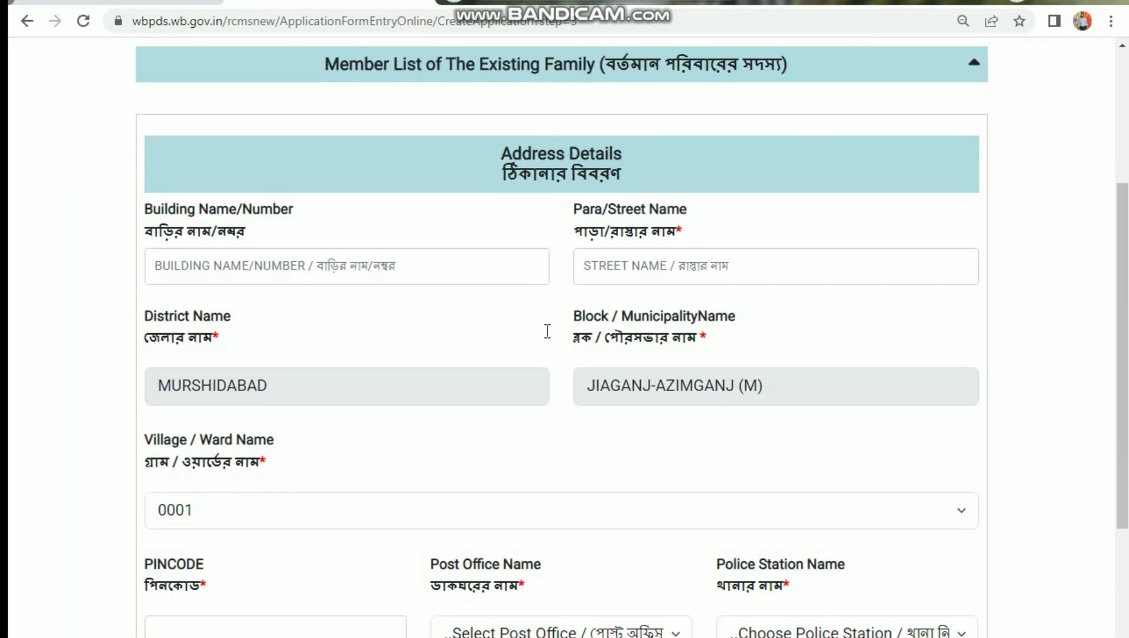
scroll(548, 332, "down", 2)
scroll(436, 467, "up", 2)
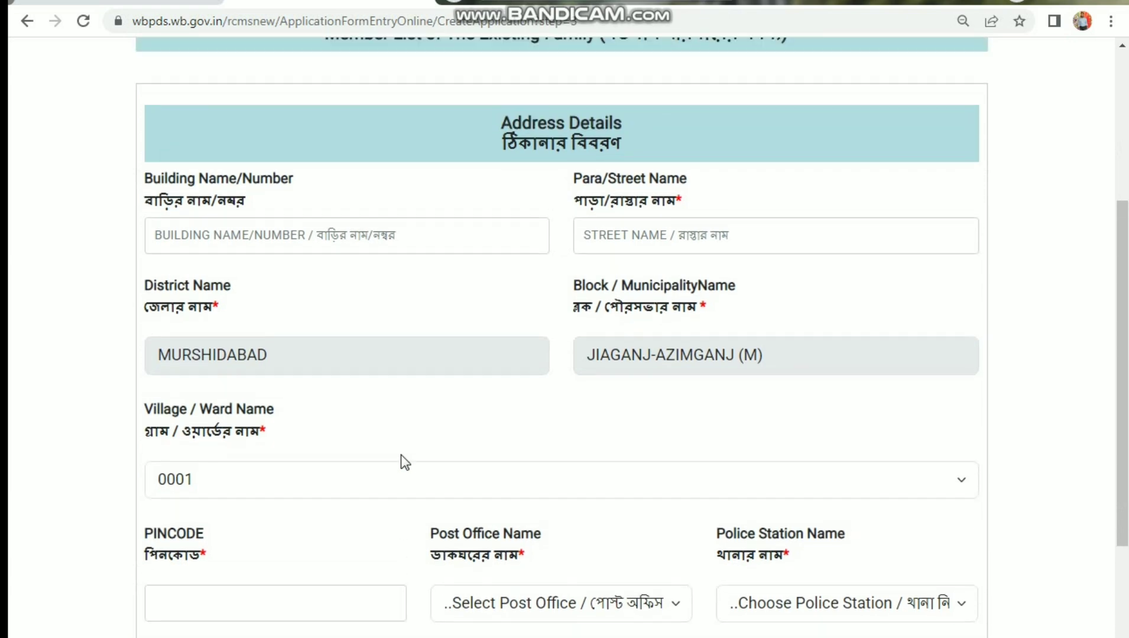
scroll(400, 454, "up", 2)
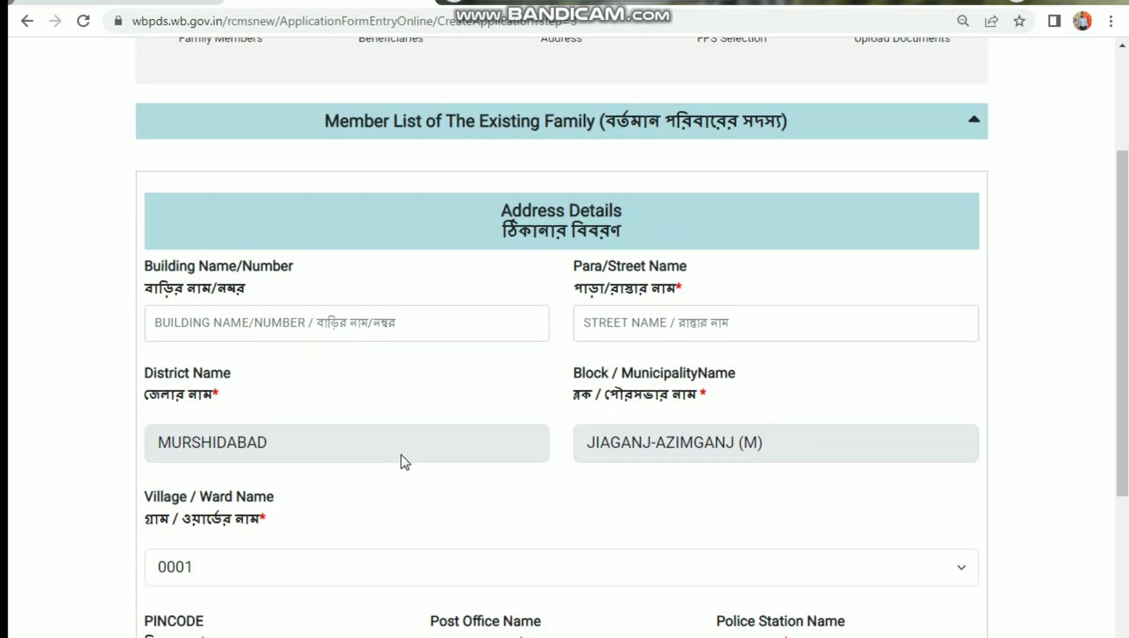
left_click(619, 327)
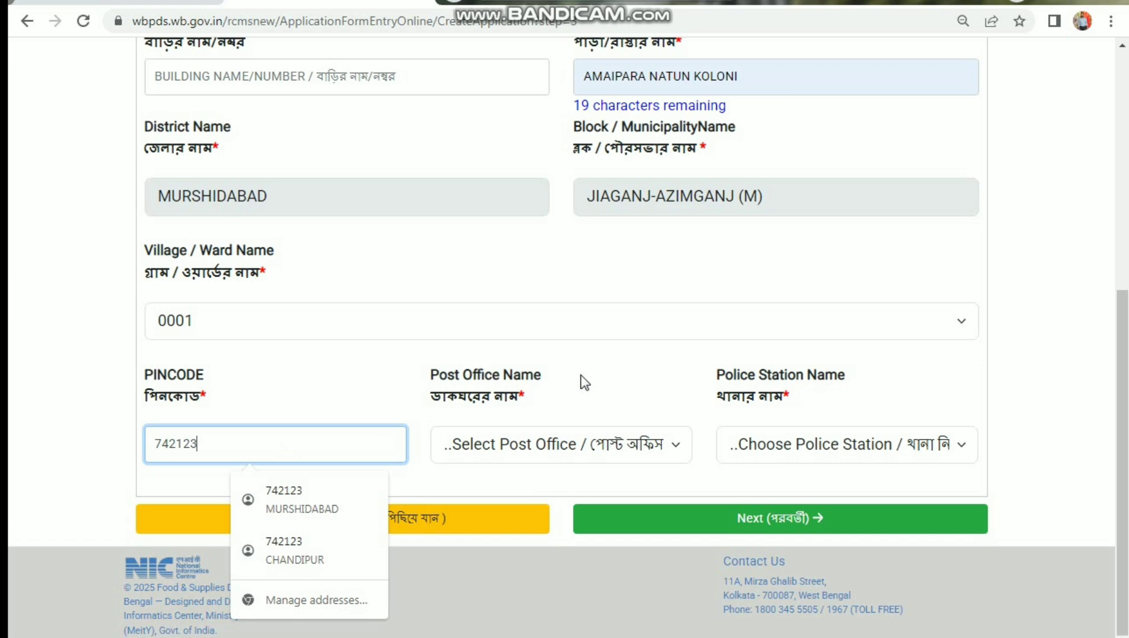
left_click(622, 451)
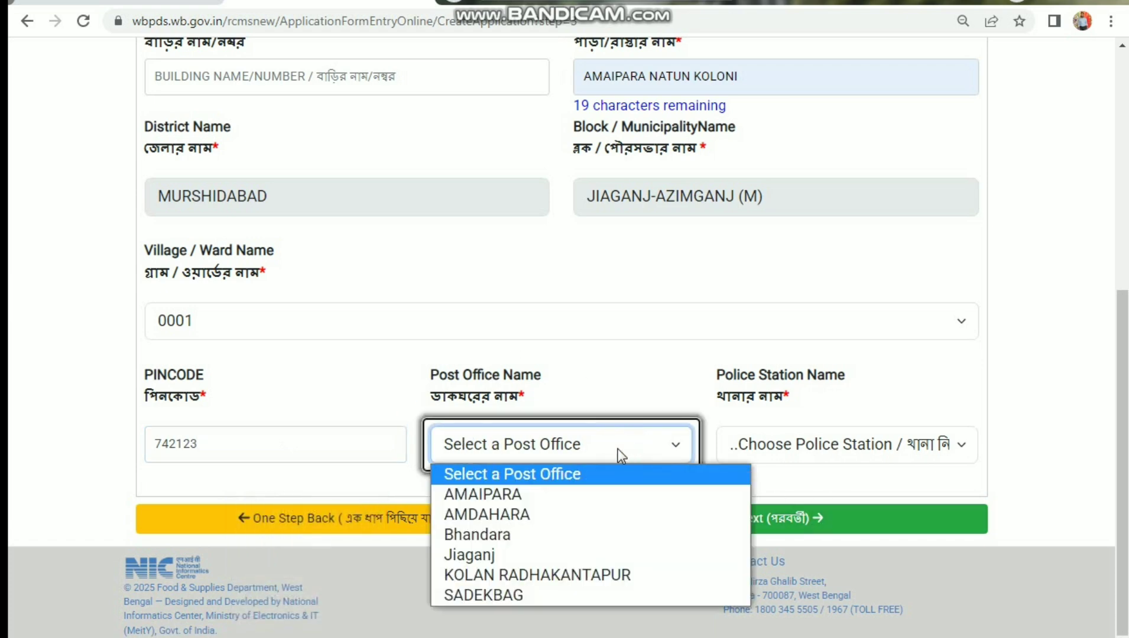
left_click(571, 496)
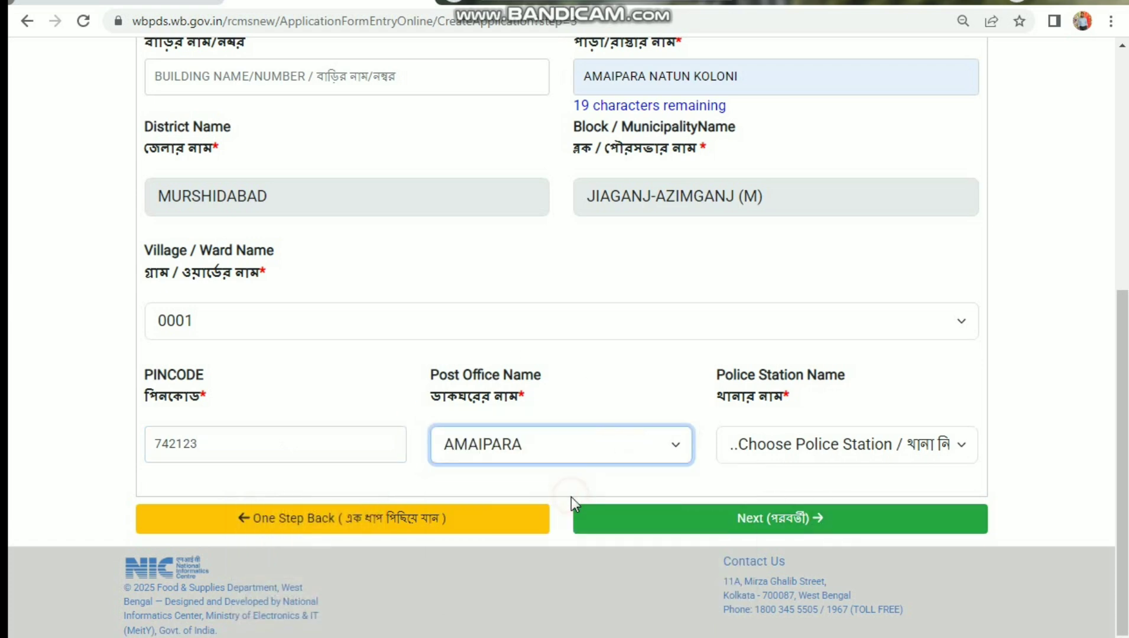
left_click(781, 445)
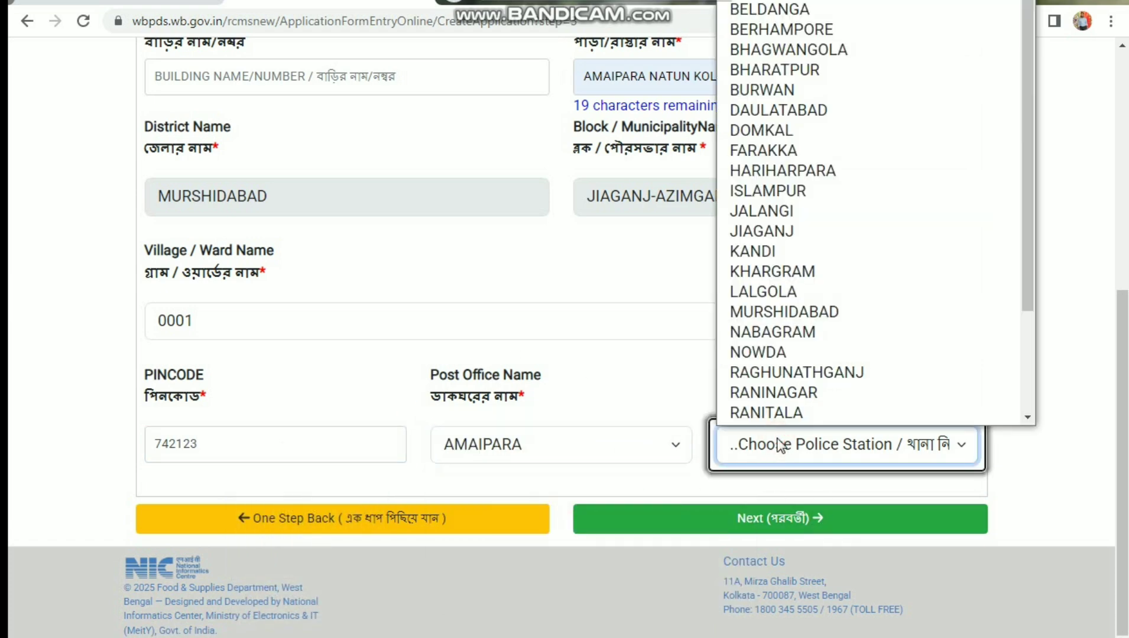
left_click(809, 231)
Continue past Address Details and keep the assigned ration shop.
scroll(363, 428, "up", 1)
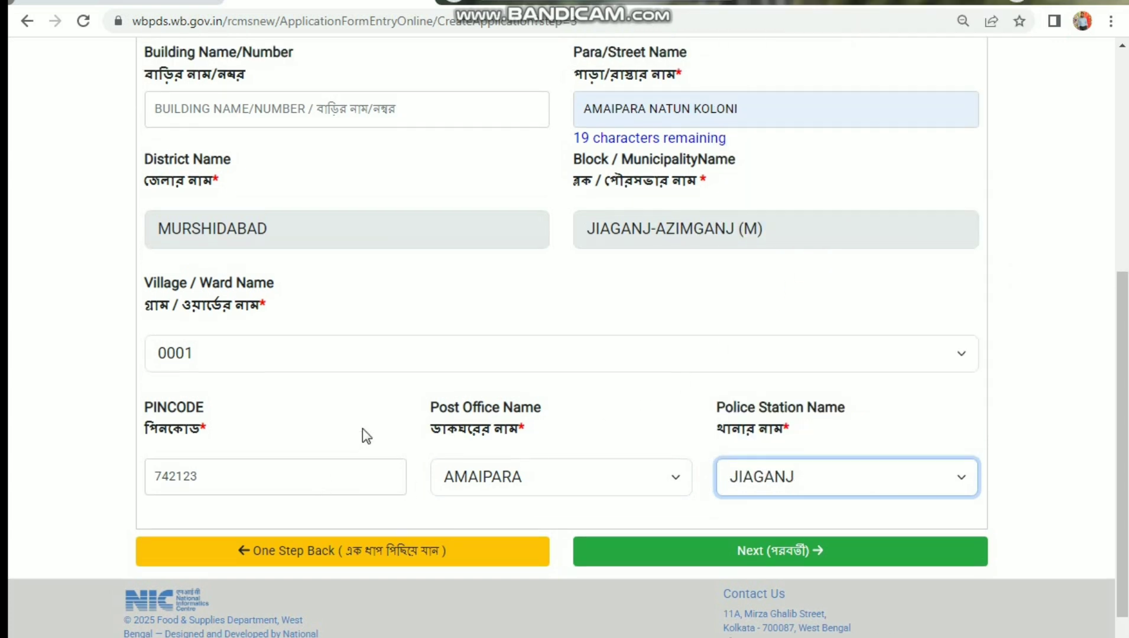
scroll(362, 429, "up", 3)
scroll(370, 433, "down", 3)
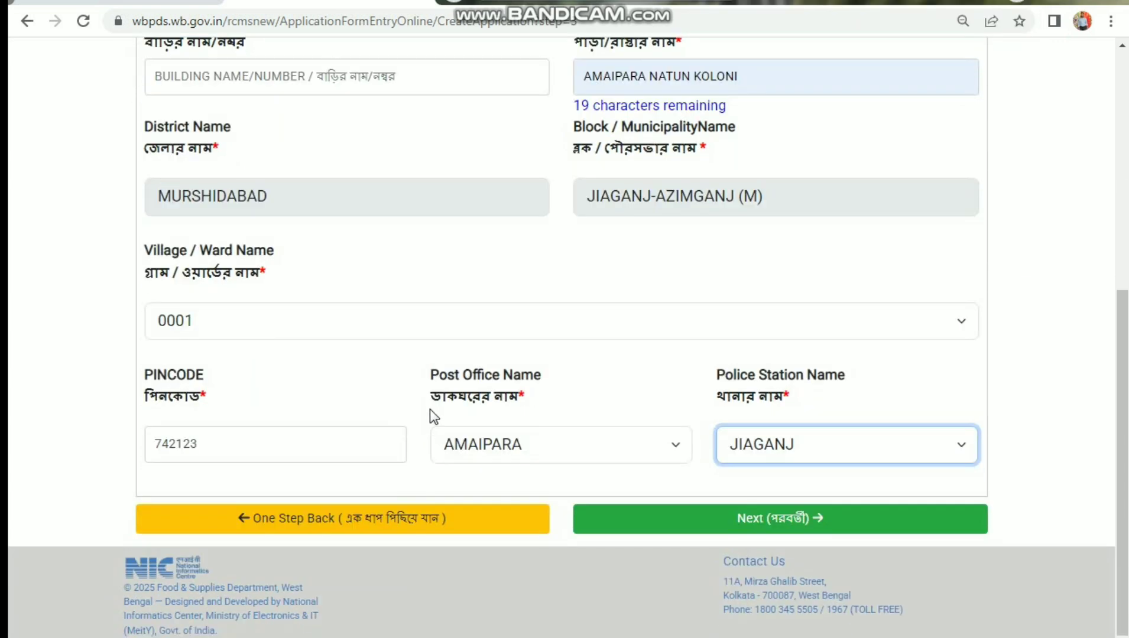
left_click(750, 518)
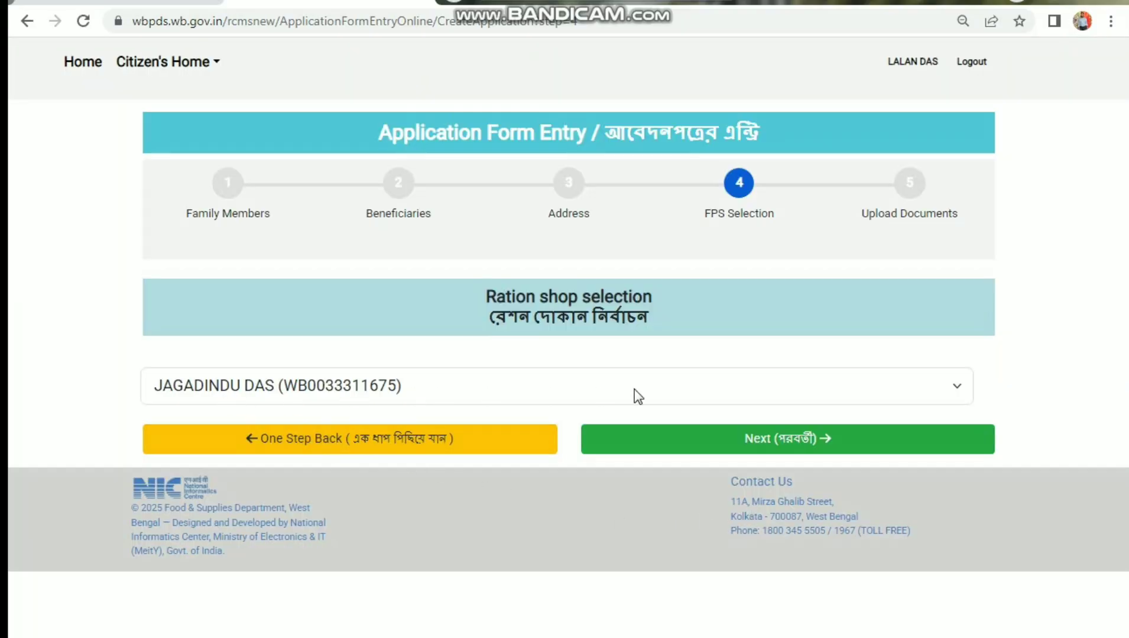
left_click(792, 444)
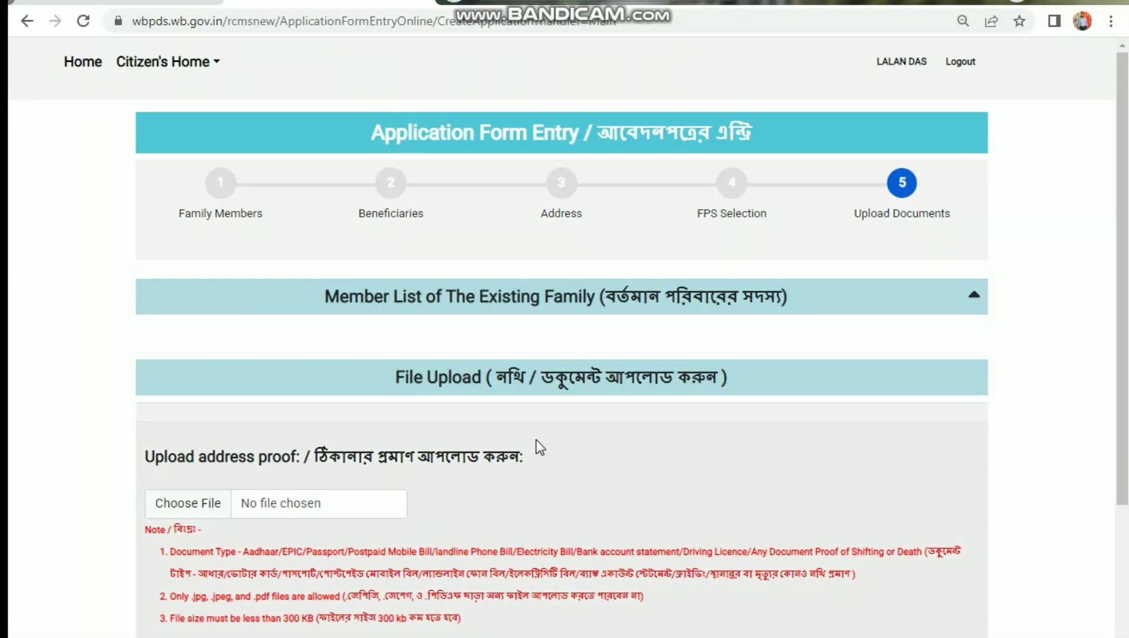
Submit the attached JPG address-proof document.
scroll(538, 442, "down", 2)
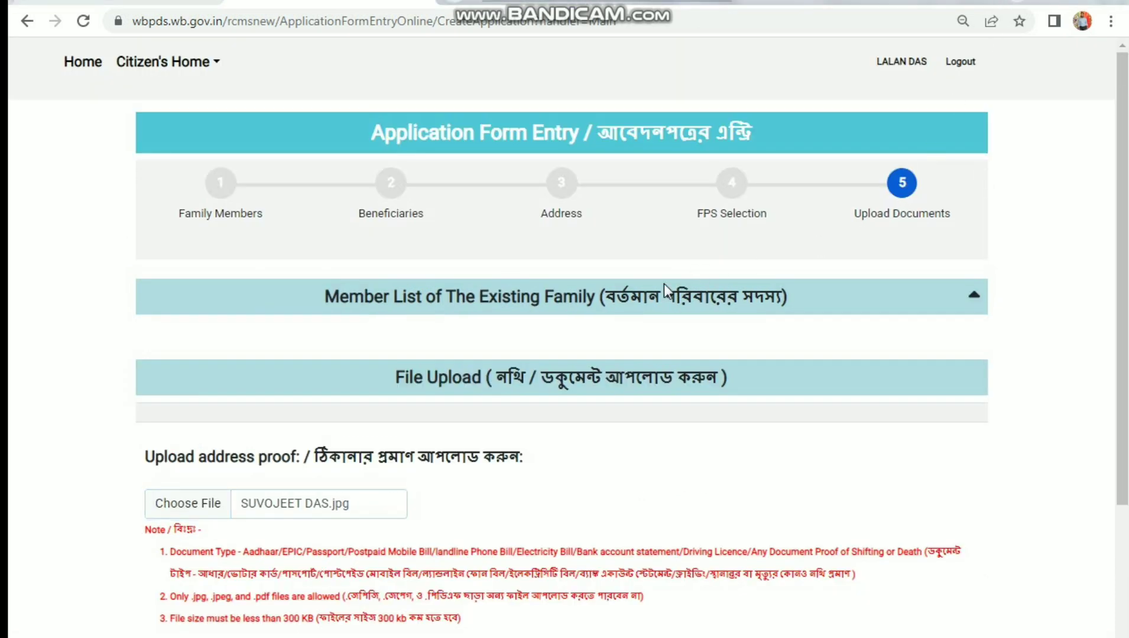
scroll(806, 350, "down", 3)
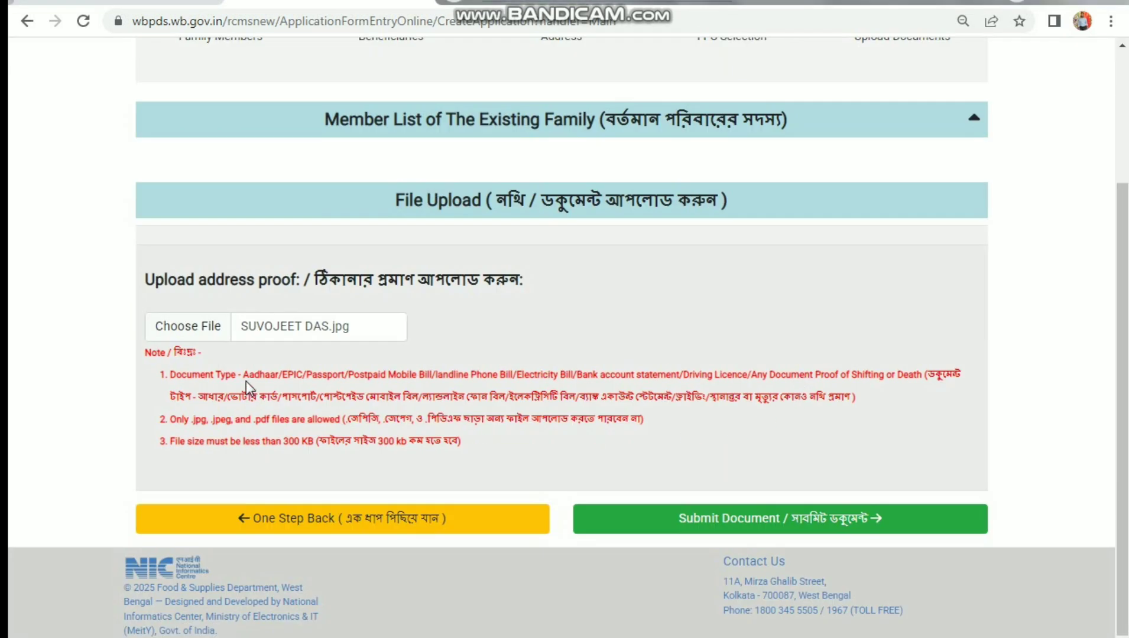
left_click(707, 518)
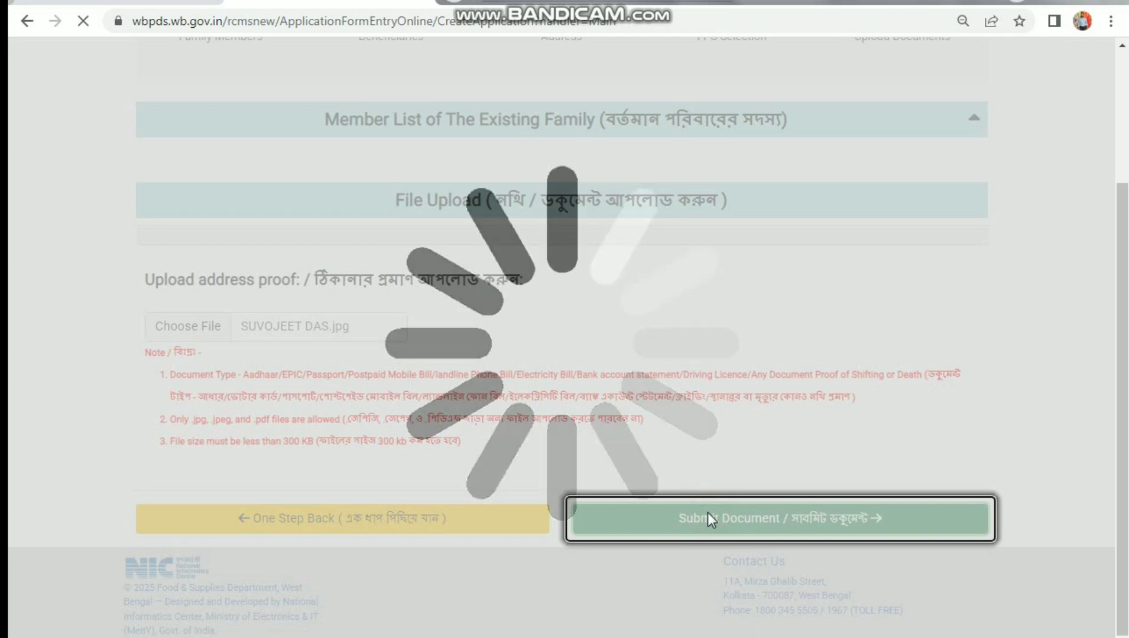